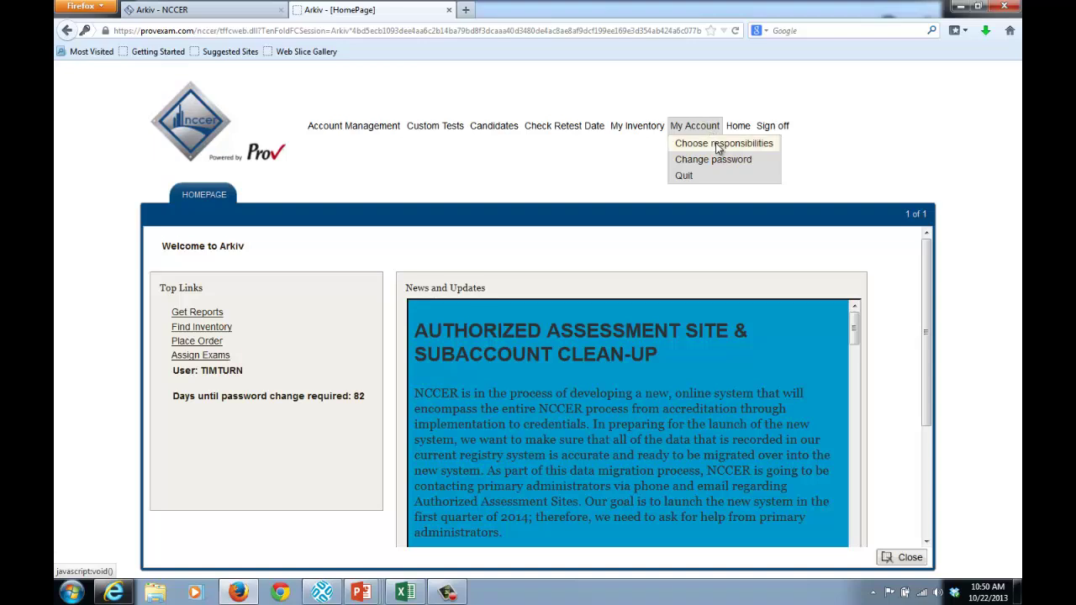
Take the Give Tests role, then submit the examiner ID, candidate ID and candidate's last name
{"action": "left_click", "coordinate": [719, 147]}
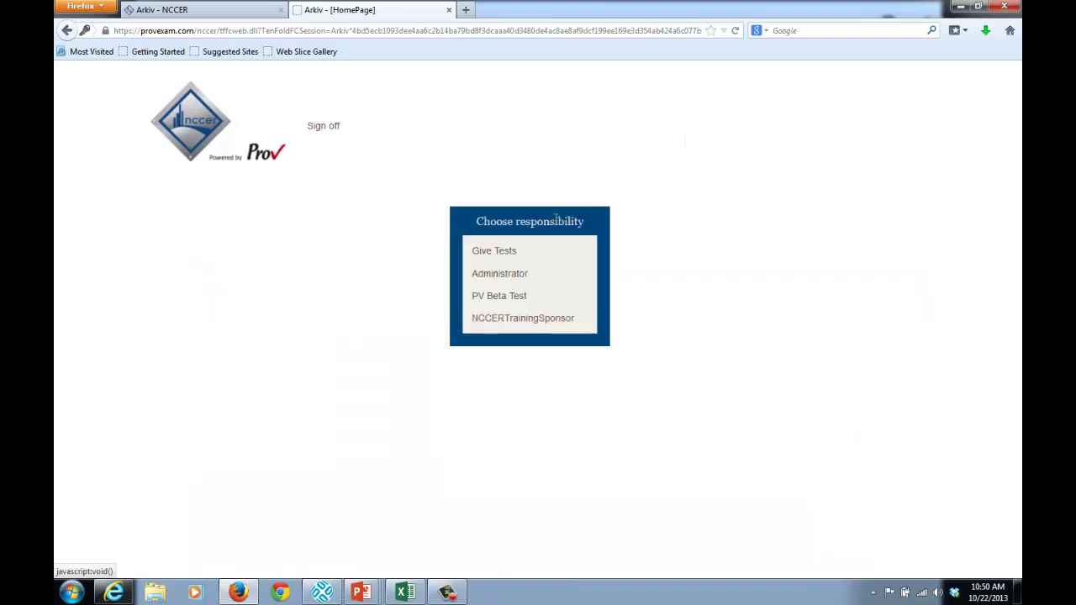
{"action": "left_click", "coordinate": [498, 251]}
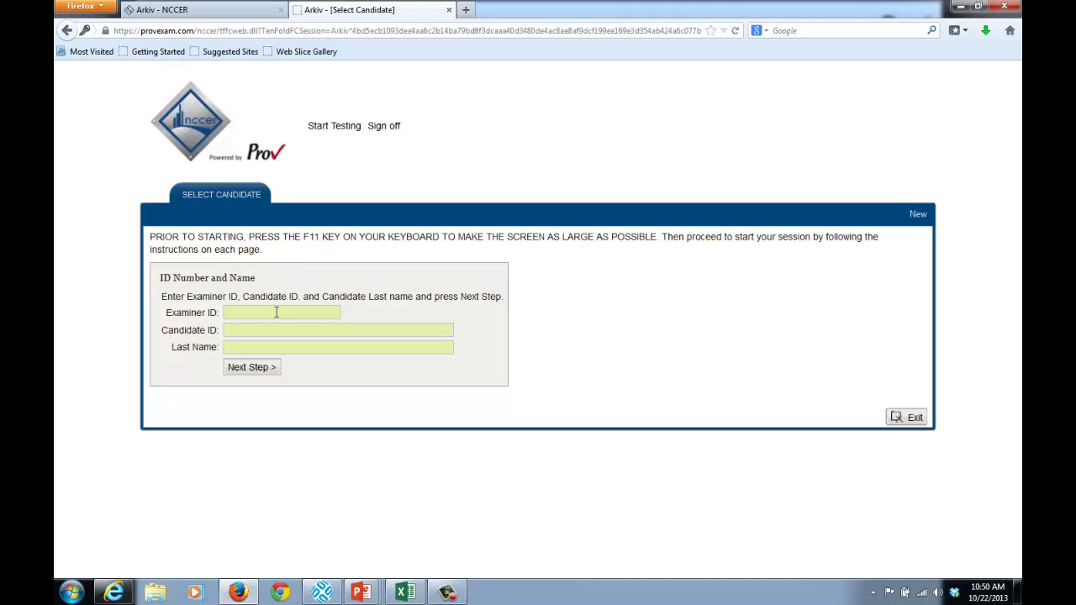
{"action": "type", "text": "1234567"}
{"action": "key", "text": "Tab"}
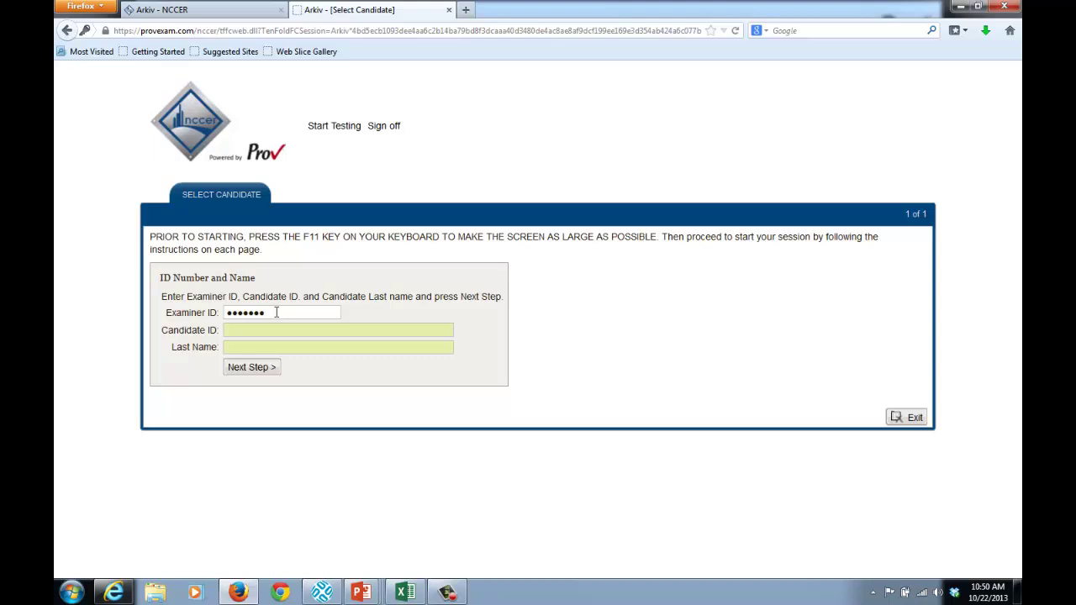
{"action": "key", "text": "Tab"}
{"action": "type", "text": "Smith"}
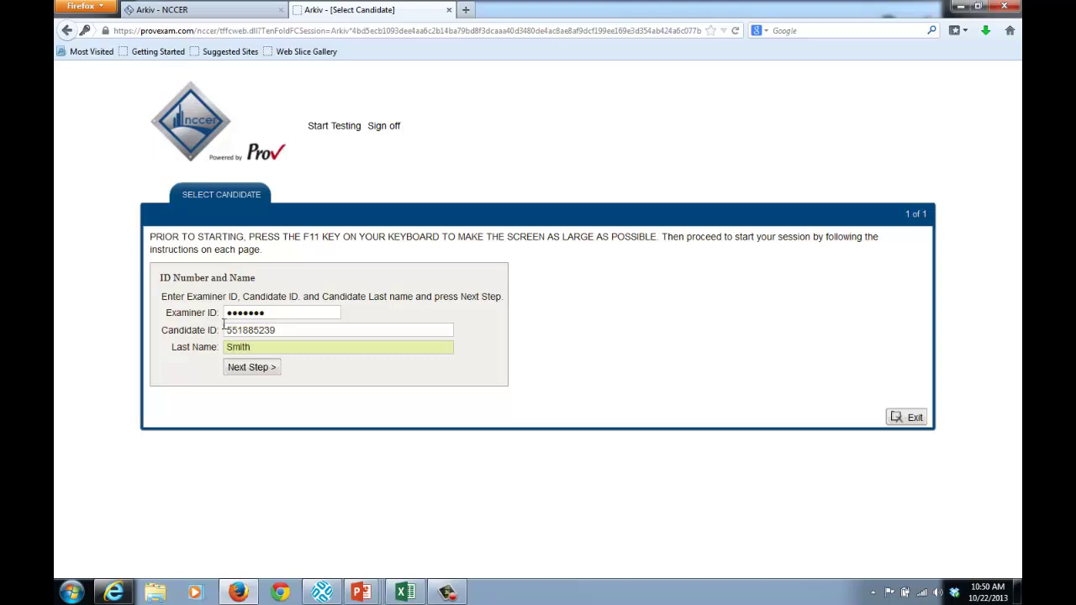
{"action": "left_click", "coordinate": [241, 370]}
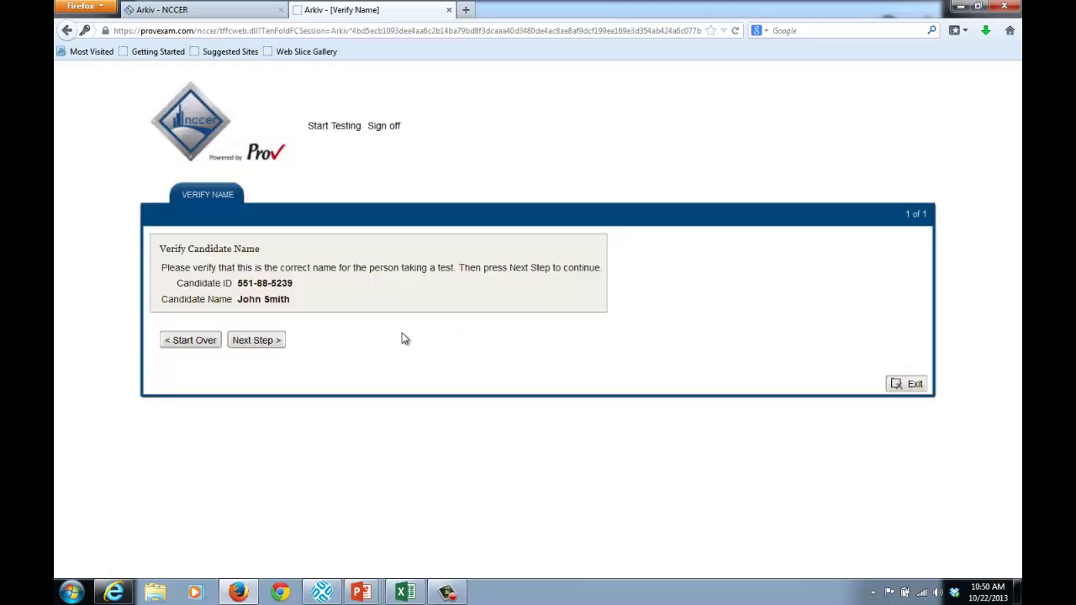
Confirm the candidate, set Trained by to Association and Years in Craft to 26, and submit
{"action": "left_click", "coordinate": [270, 345]}
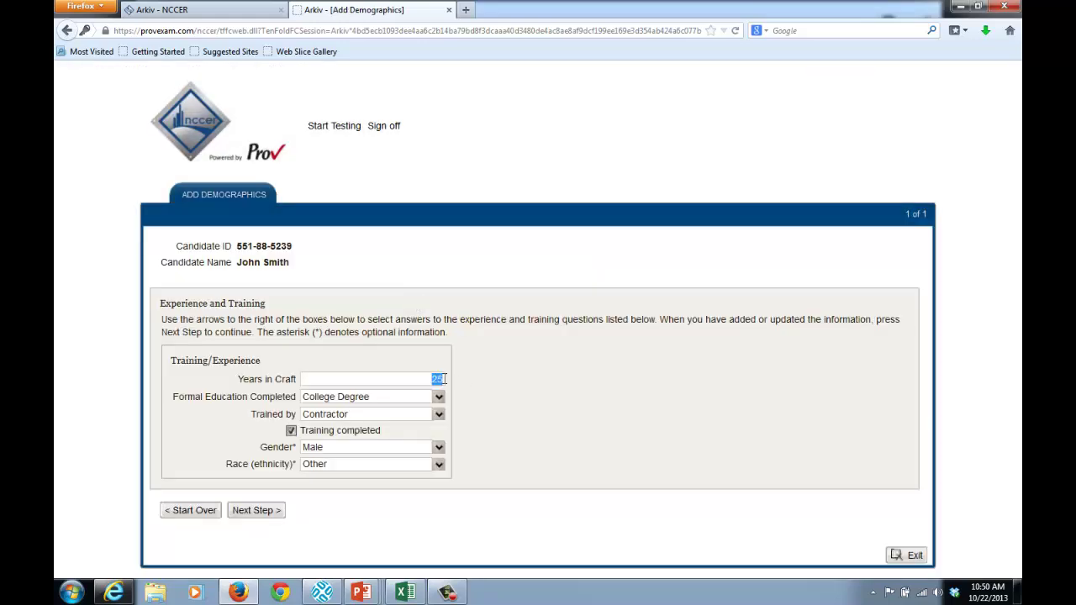
{"action": "left_click", "coordinate": [486, 394]}
{"action": "left_click", "coordinate": [440, 416]}
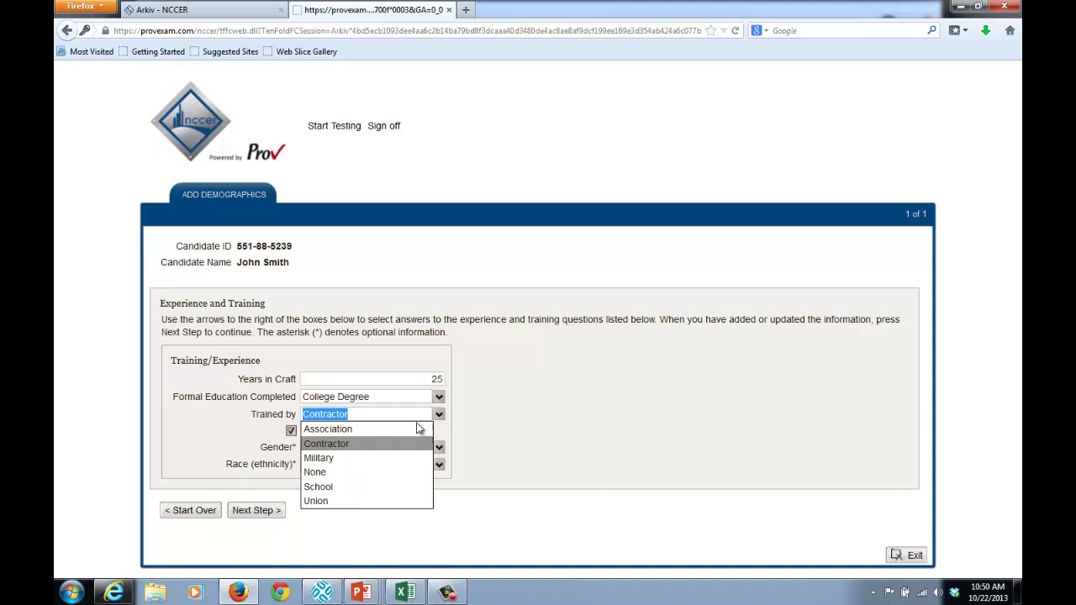
{"action": "left_click", "coordinate": [409, 429]}
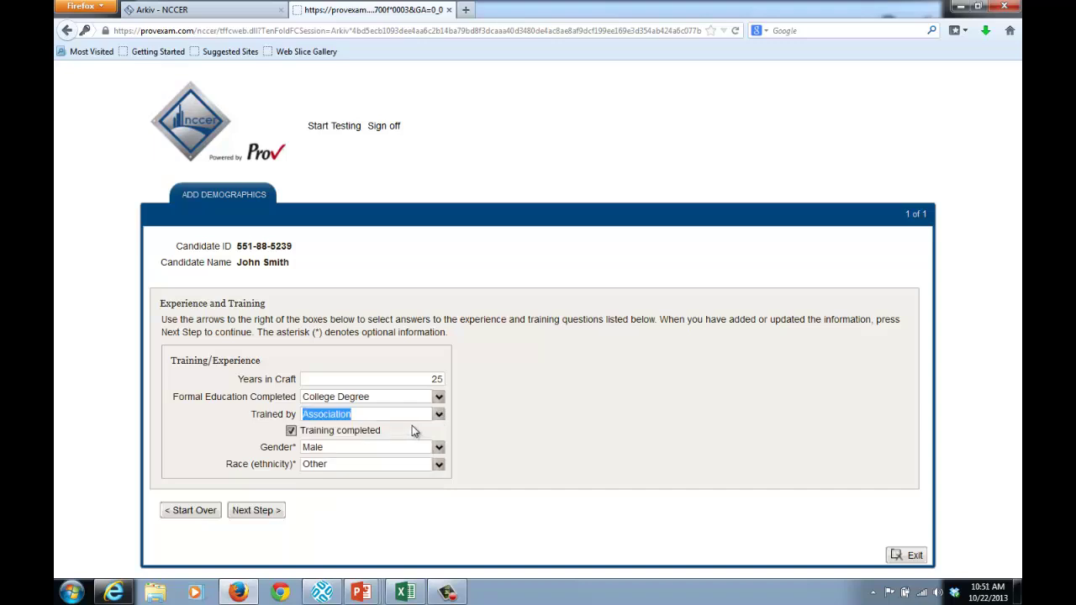
{"action": "left_click", "coordinate": [436, 380]}
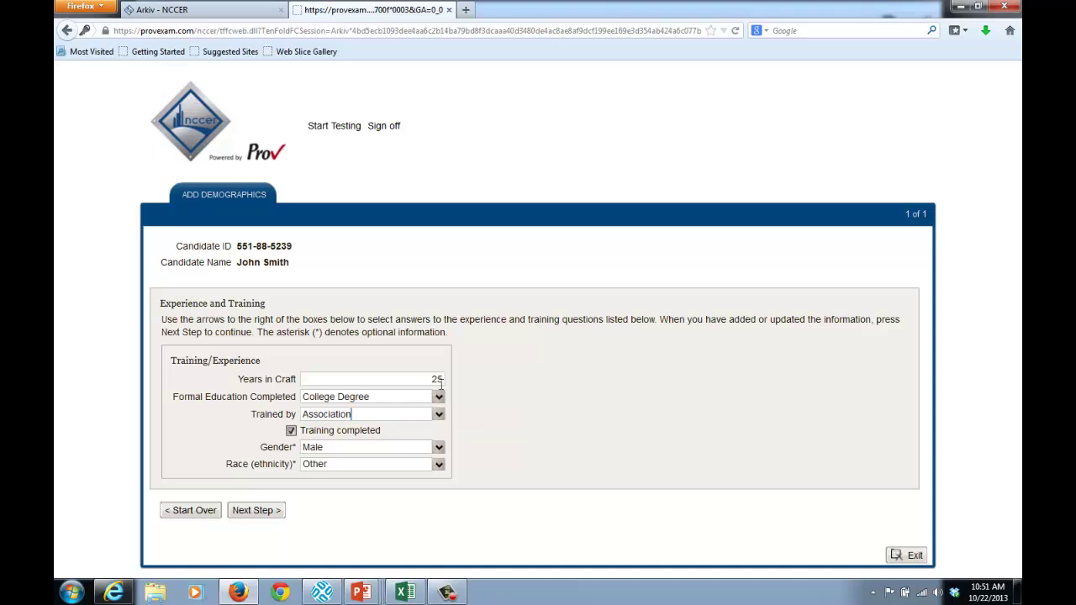
{"action": "left_click_drag", "start_coordinate": [429, 378], "coordinate": [449, 378]}
{"action": "left_click", "coordinate": [256, 512]}
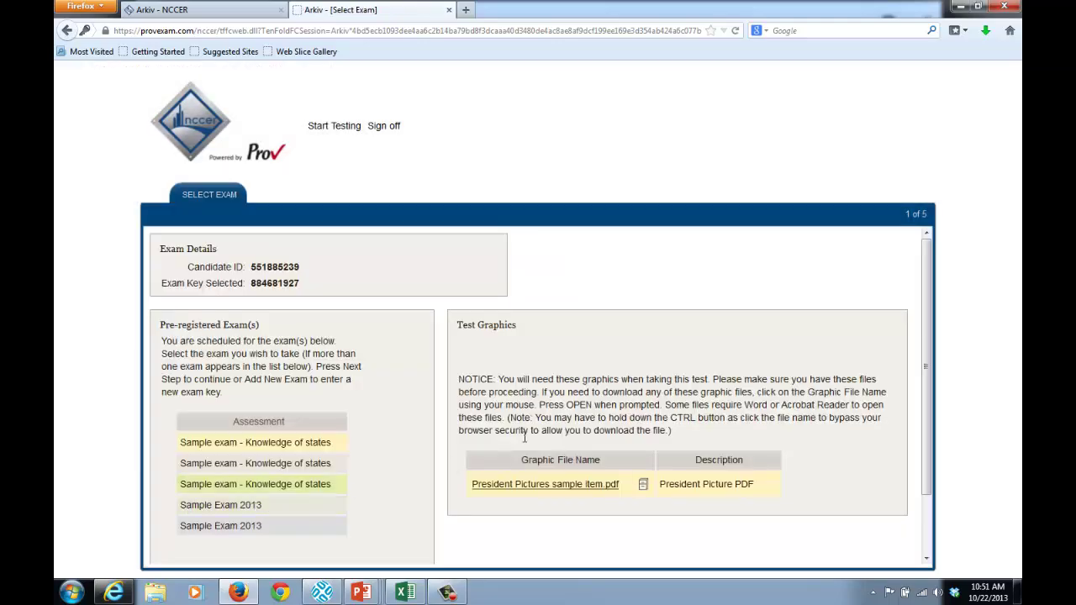
Pick Sample Exam 2013 from the pre-registered exams list and continue
{"action": "left_click_drag", "start_coordinate": [929, 327], "coordinate": [926, 361]}
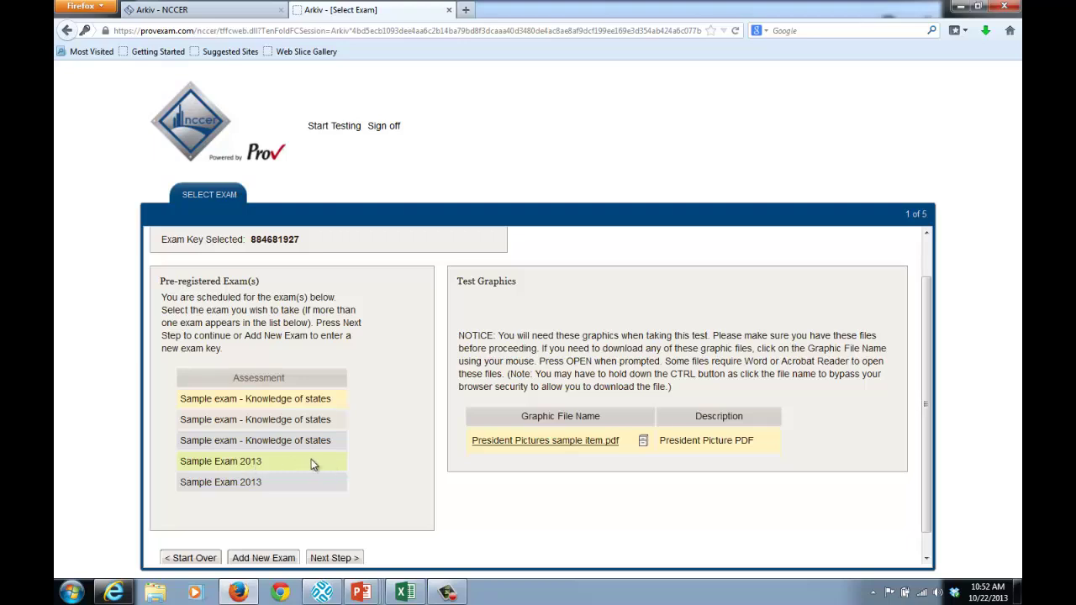
{"action": "left_click", "coordinate": [257, 461]}
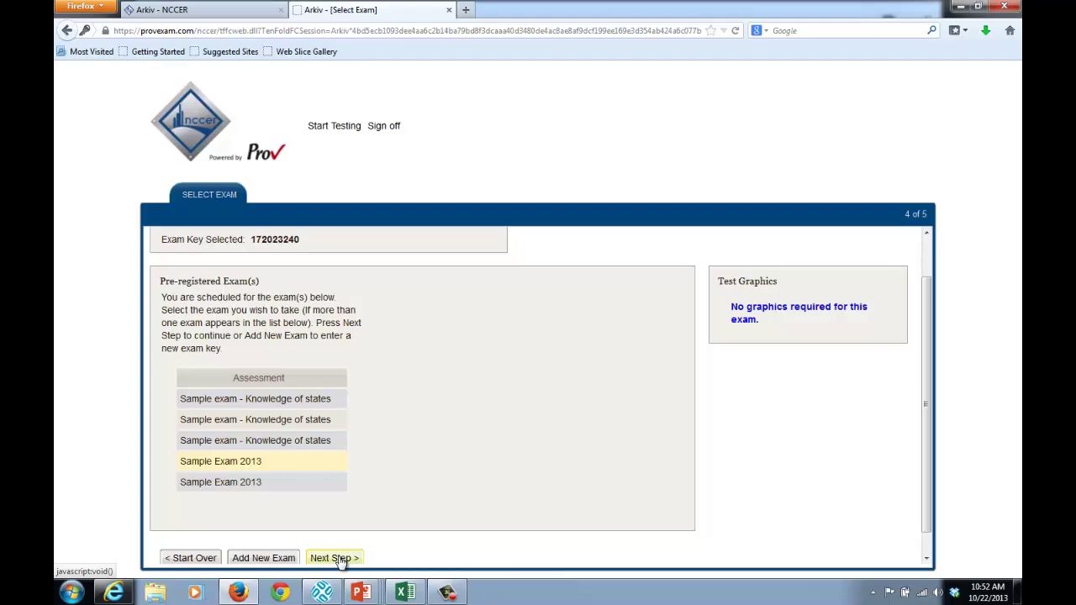
{"action": "left_click", "coordinate": [342, 561]}
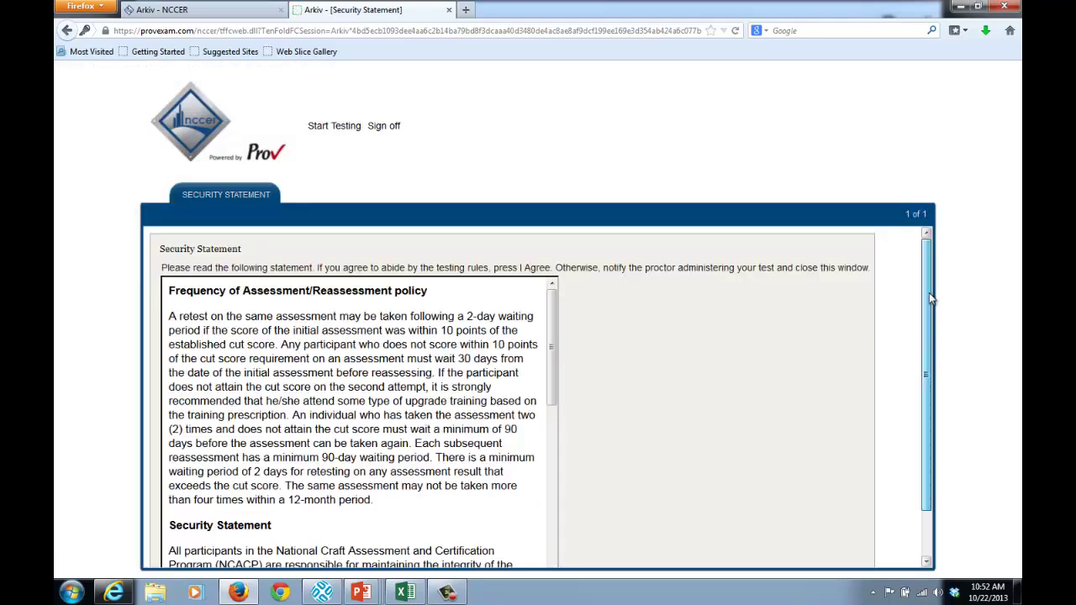
Read through the security statement and accept its testing rules
{"action": "left_click_drag", "start_coordinate": [929, 293], "coordinate": [928, 347]}
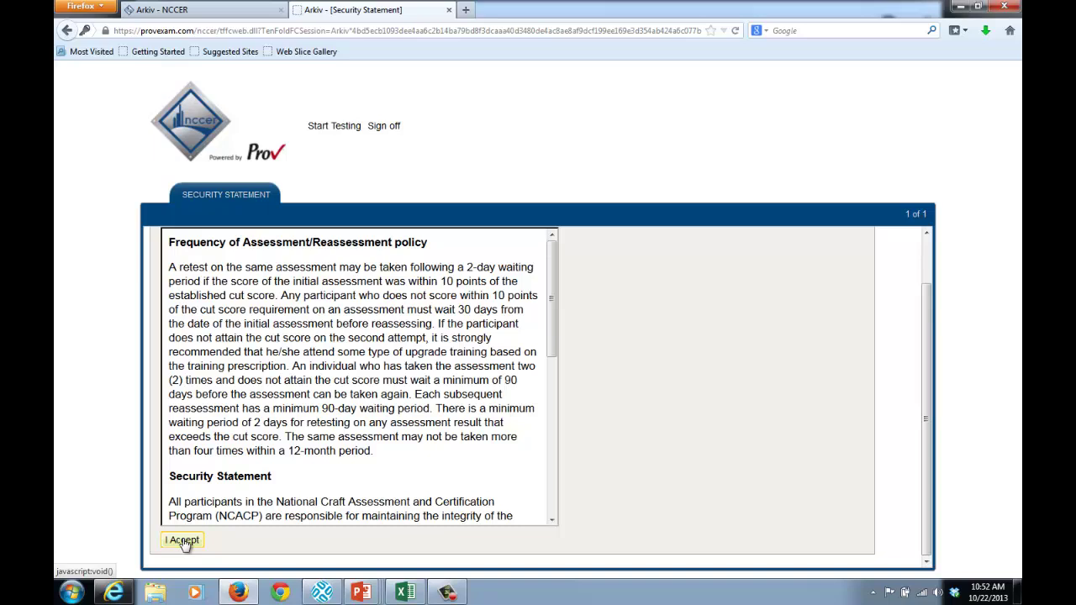
{"action": "left_click", "coordinate": [184, 542]}
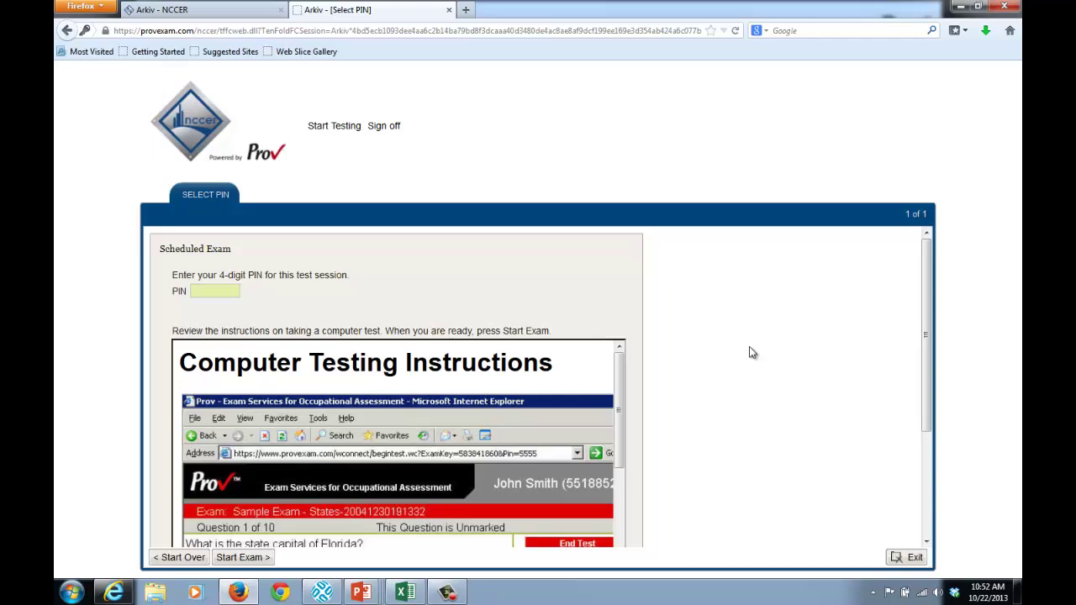
Enter the 4-digit session PIN, review the testing instructions, and start the exam
{"action": "type", "text": "9876"}
{"action": "key", "text": "Tab"}
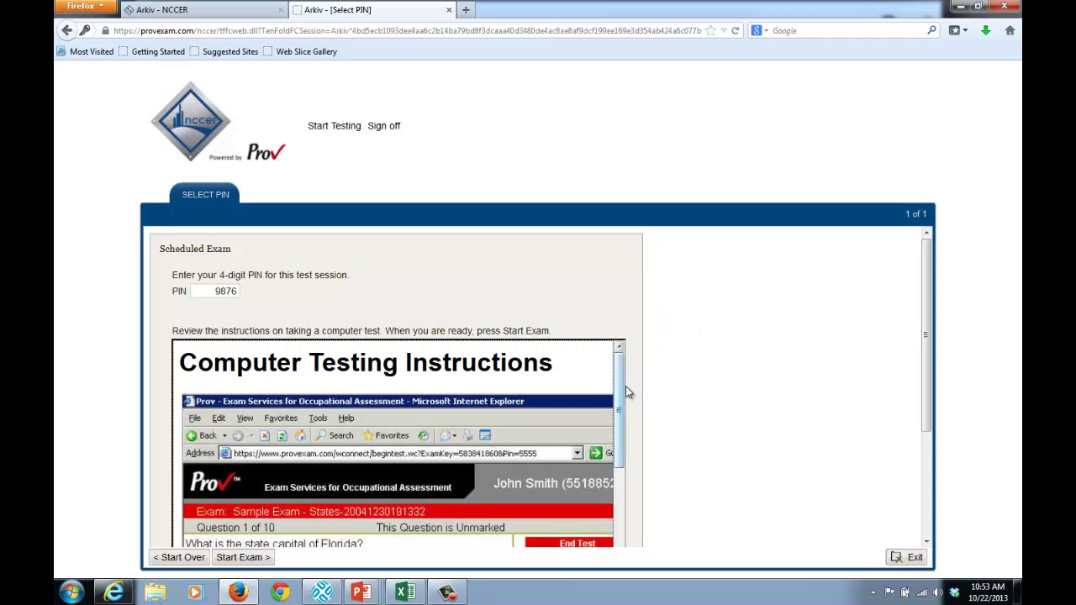
{"action": "left_click_drag", "start_coordinate": [925, 310], "coordinate": [931, 399]}
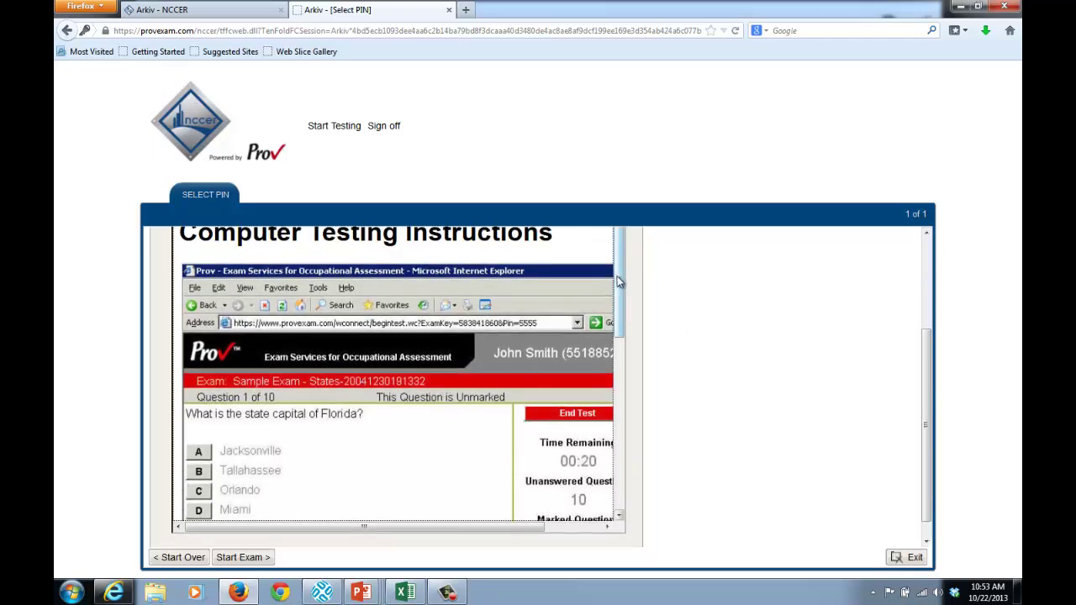
{"action": "left_click_drag", "start_coordinate": [618, 276], "coordinate": [620, 446]}
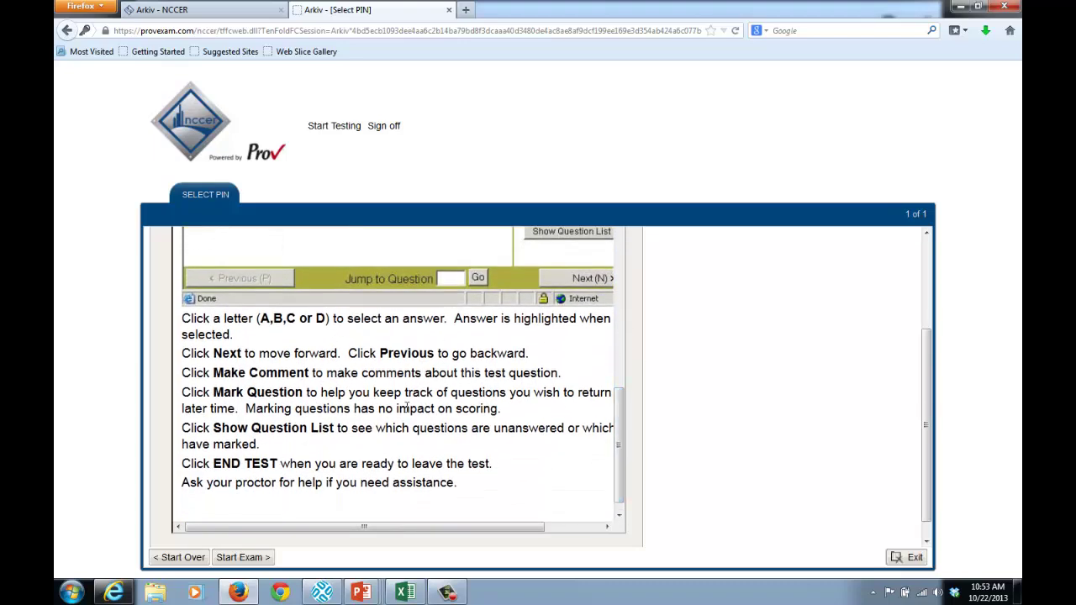
{"action": "left_click_drag", "start_coordinate": [621, 430], "coordinate": [639, 314]}
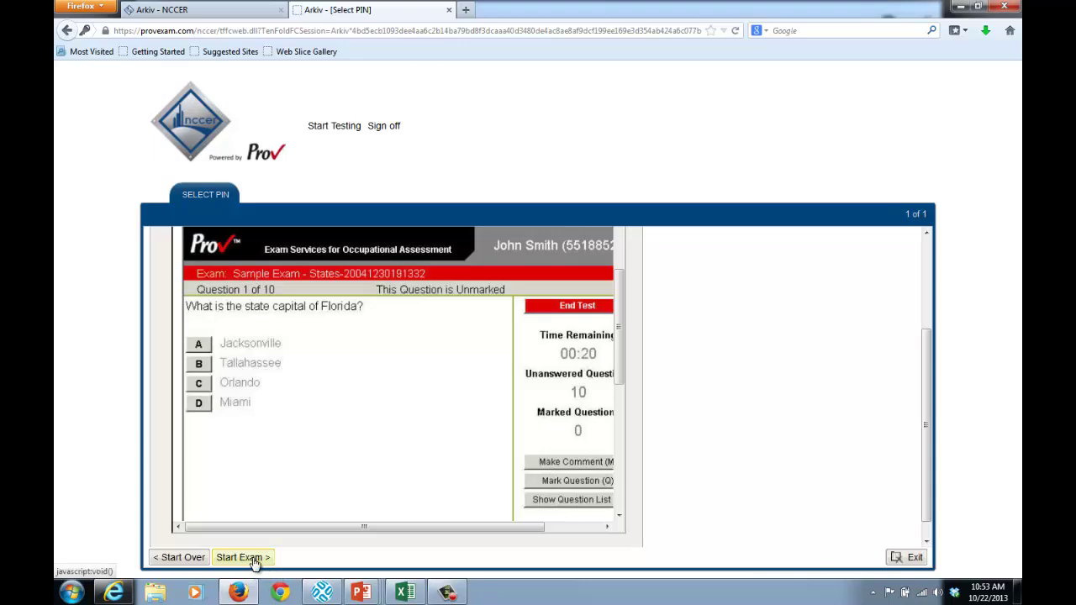
{"action": "left_click", "coordinate": [254, 560]}
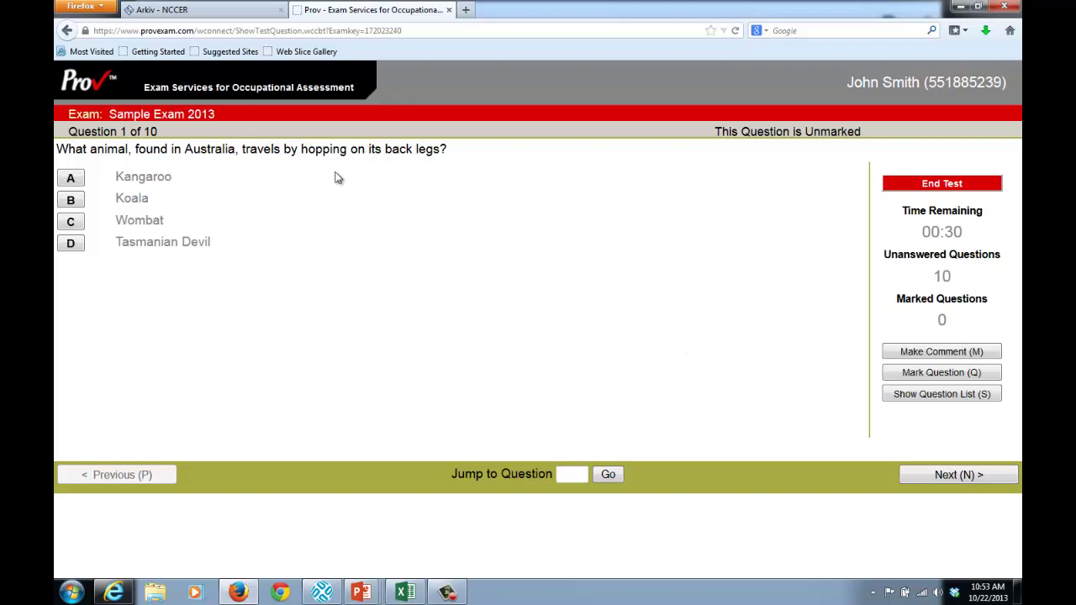
Answer question 1 with Koala after trying the other animals, then go to question 2
{"action": "left_click", "coordinate": [75, 180]}
{"action": "left_click", "coordinate": [71, 202]}
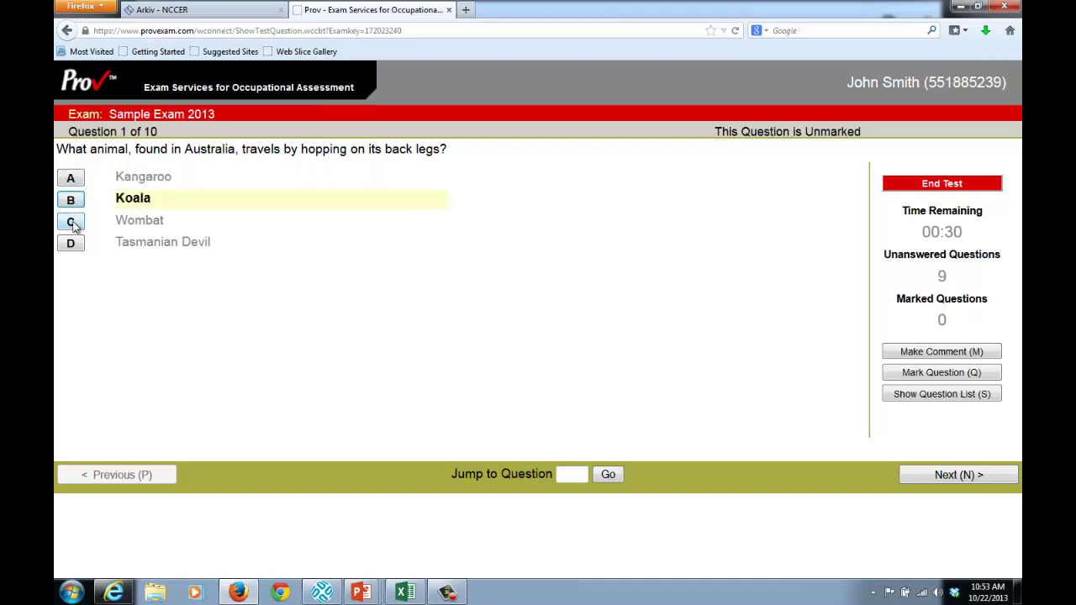
{"action": "left_click", "coordinate": [71, 223]}
{"action": "left_click", "coordinate": [75, 244]}
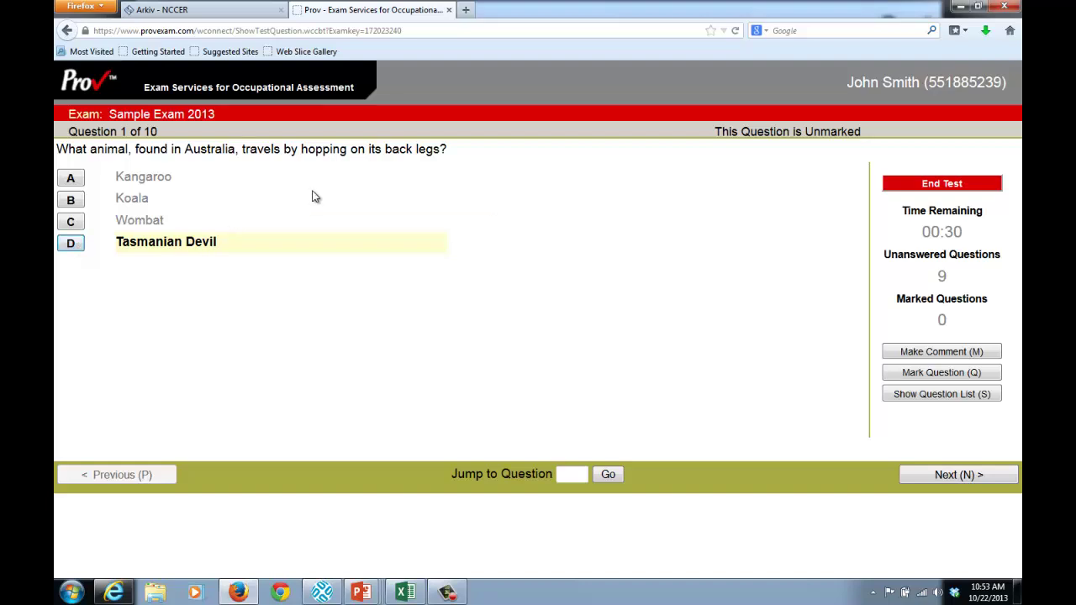
{"action": "left_click", "coordinate": [72, 202]}
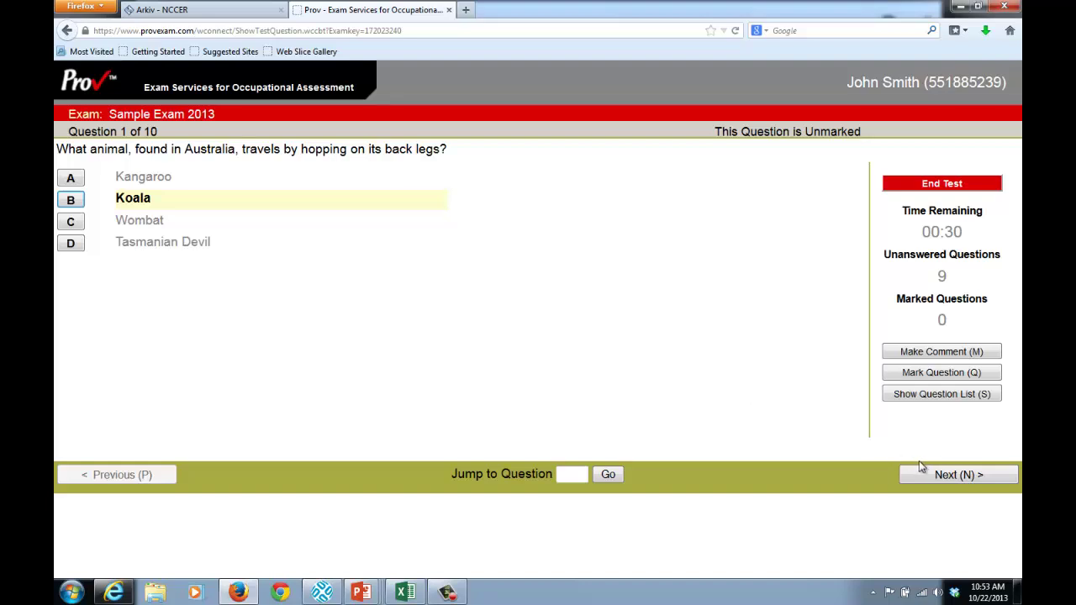
{"action": "left_click", "coordinate": [957, 476]}
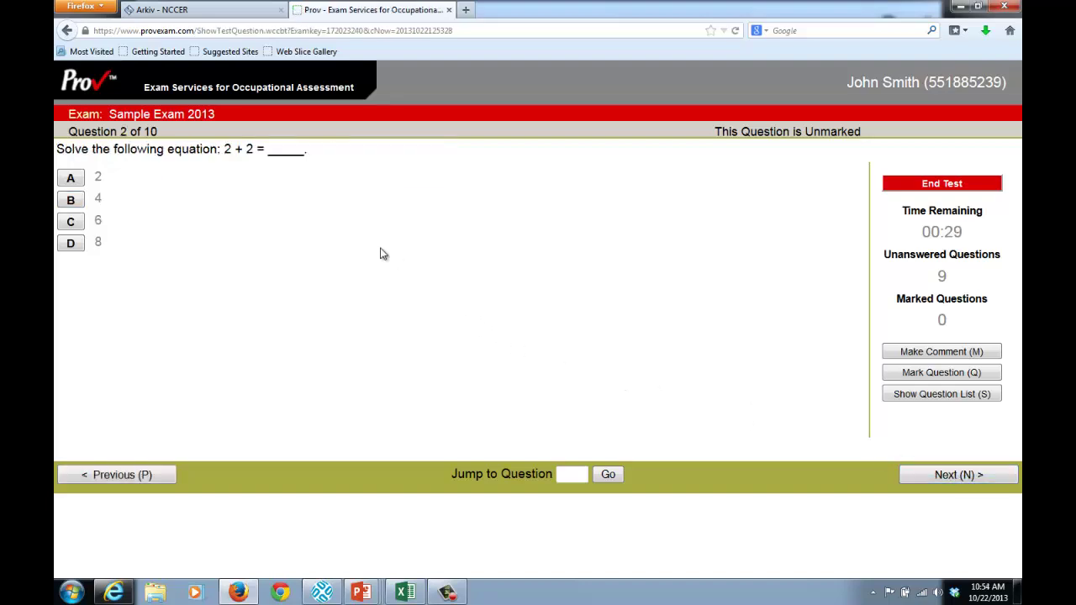
Cycle question 2's answer through choices A–D with hotkeys, ending on D (8)
{"action": "left_click", "coordinate": [72, 202]}
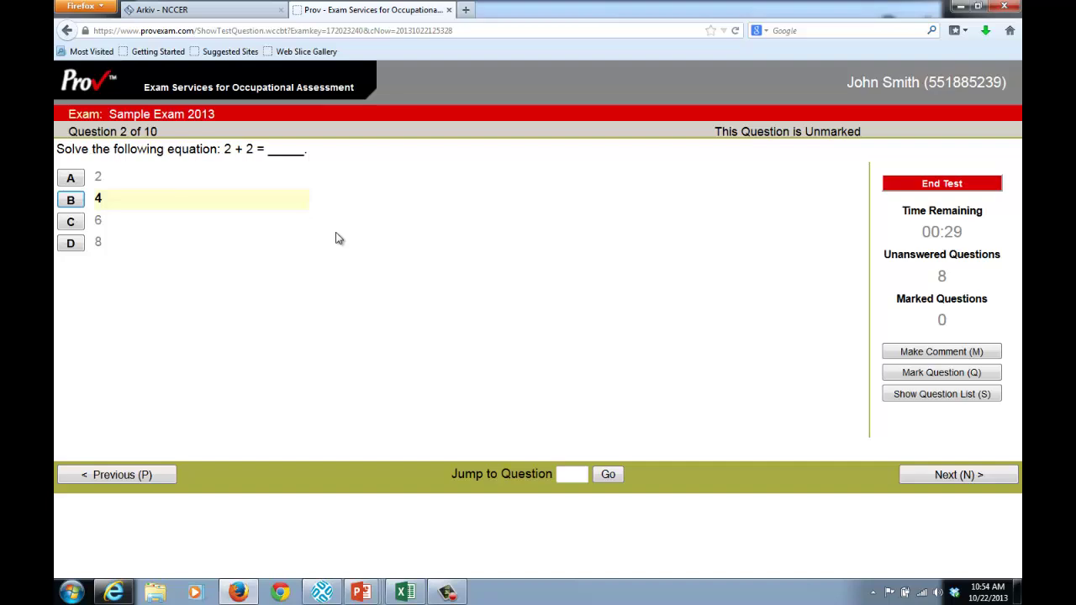
{"action": "key", "text": "a"}
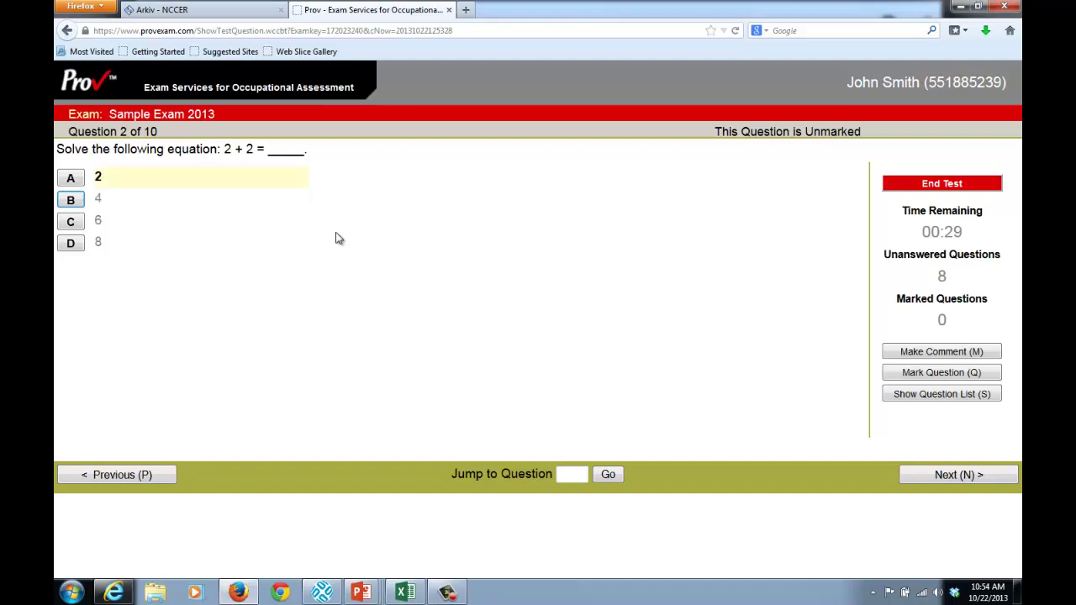
{"action": "key", "text": "b"}
{"action": "key", "text": "c"}
{"action": "key", "text": "d"}
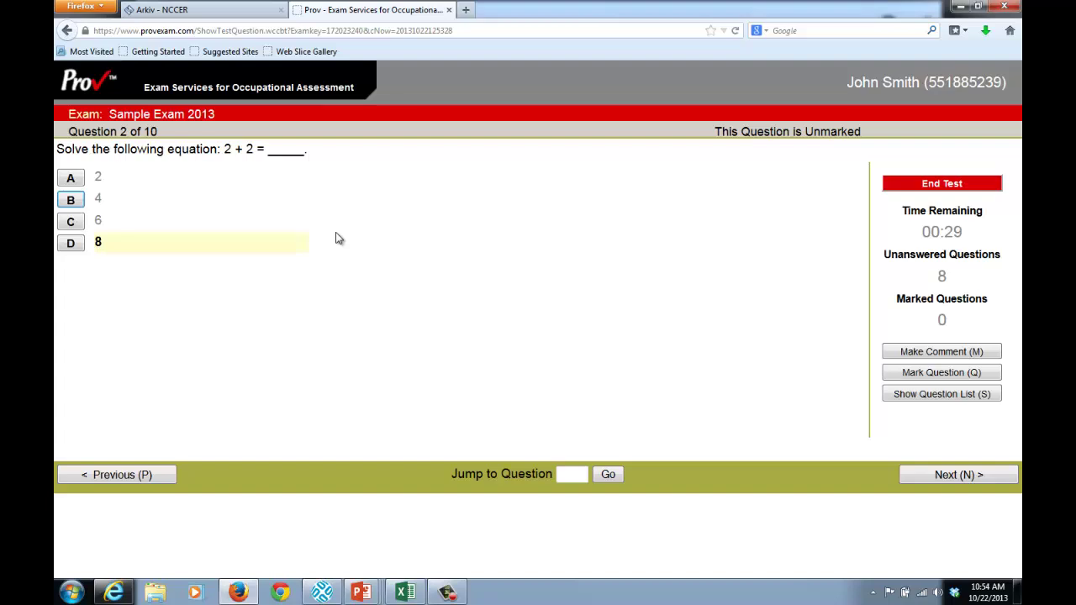
{"action": "key", "text": "a"}
{"action": "key", "text": "b"}
{"action": "key", "text": "c"}
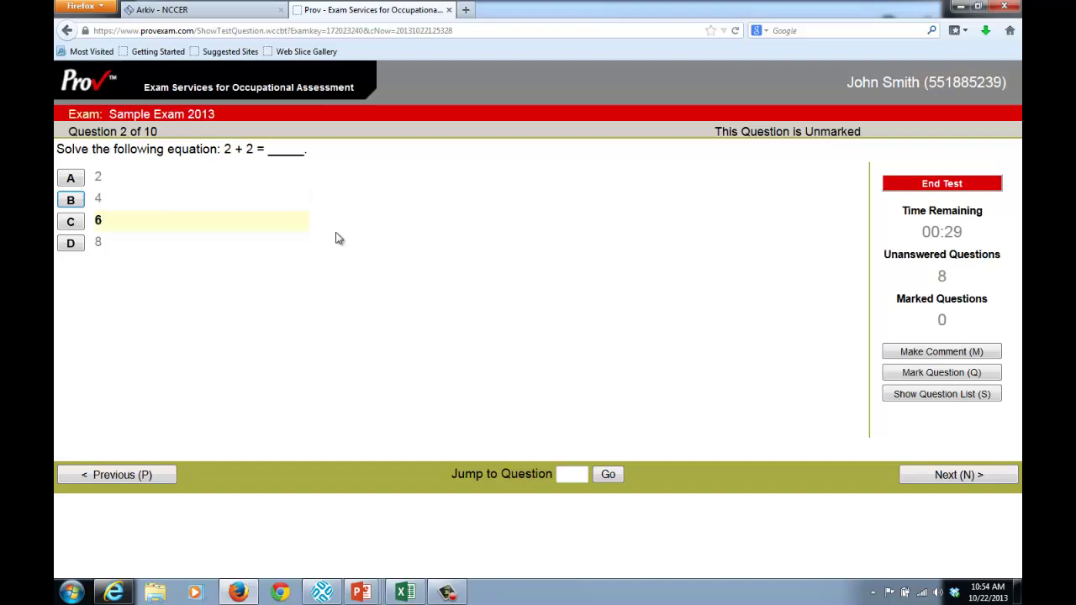
{"action": "key", "text": "d"}
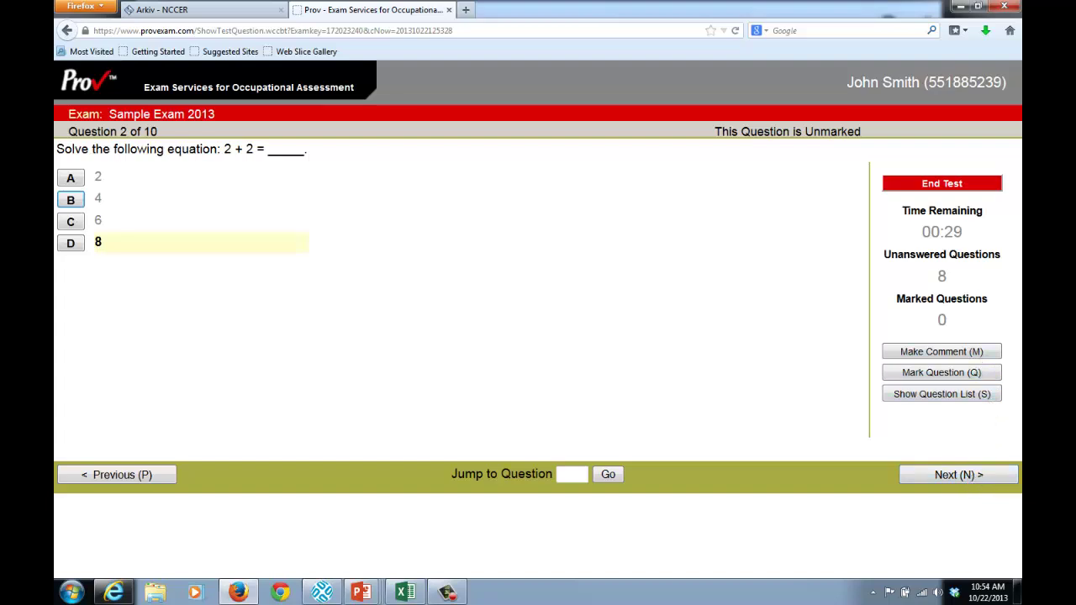
Answer Venus for question 3, then move to question 4 and flag it for review
{"action": "key", "text": "n"}
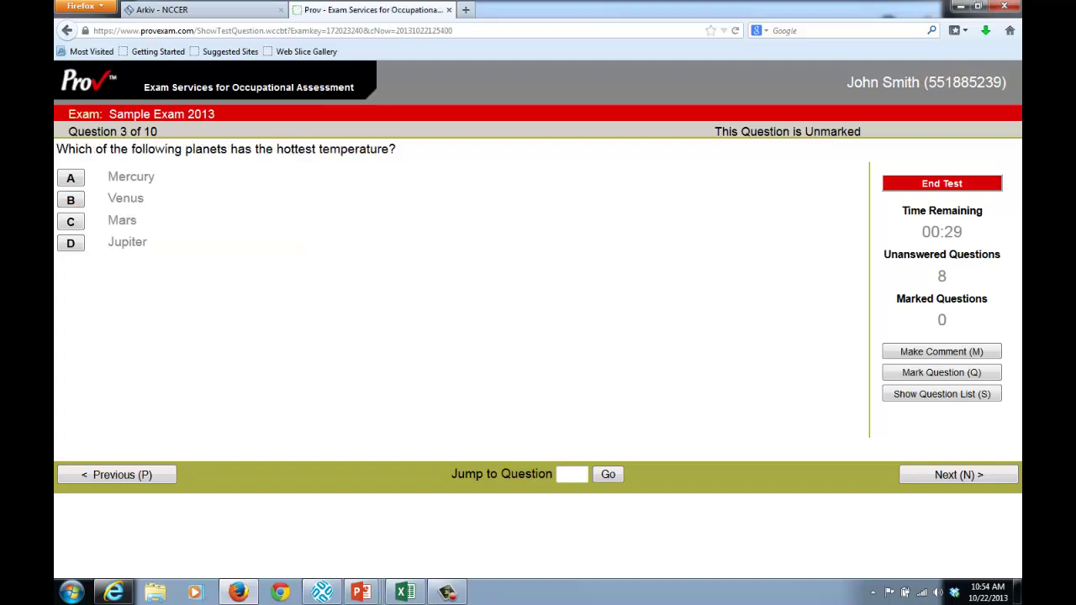
{"action": "key", "text": "b"}
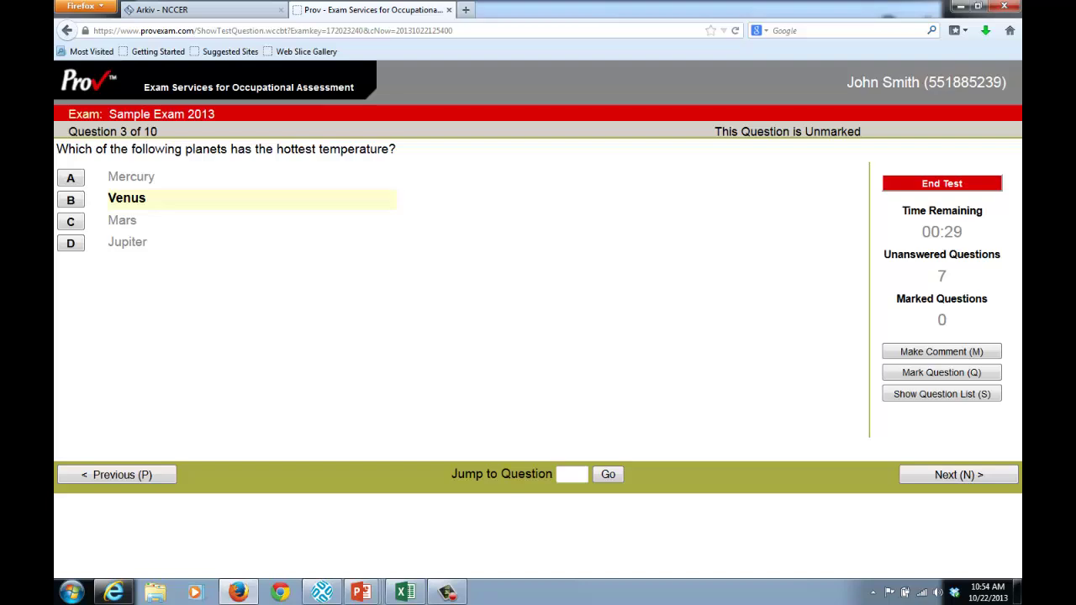
{"action": "key", "text": "n"}
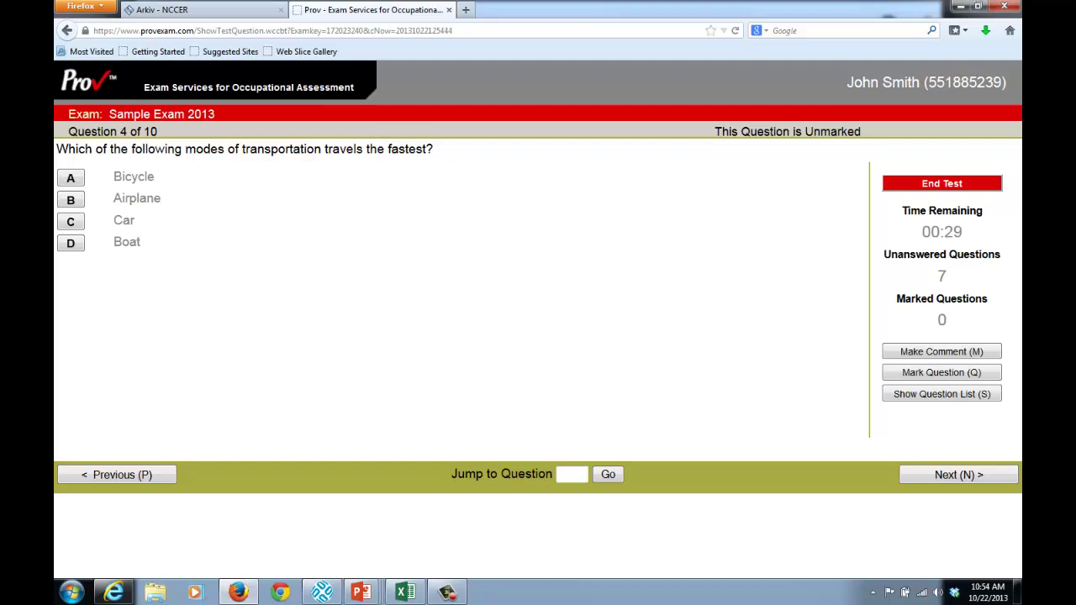
{"action": "key", "text": "q"}
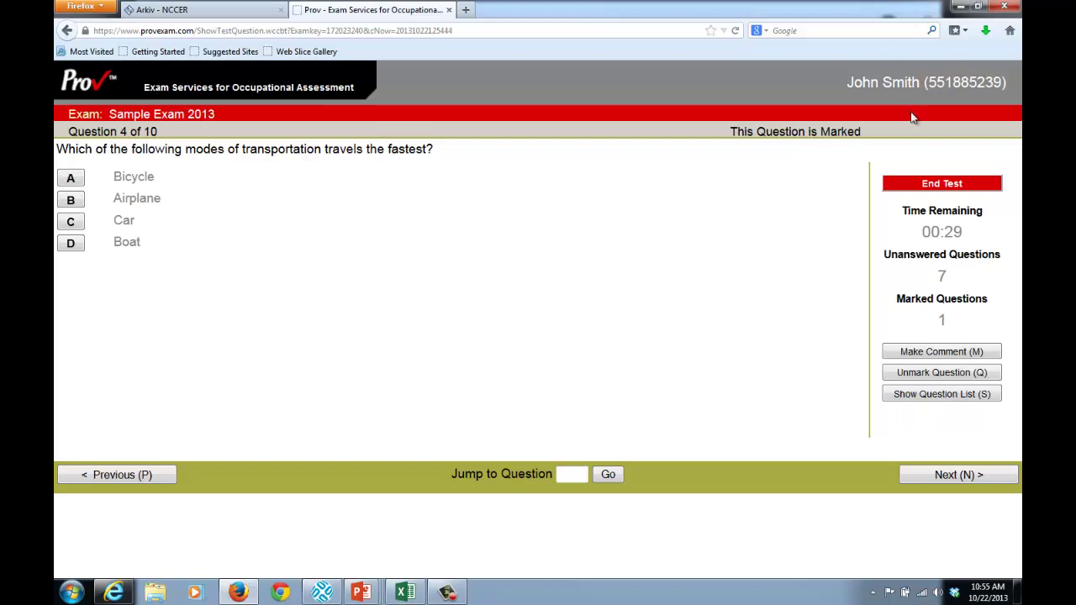
Check question 4's marked status, then advance and answer Antarctica for question 5
{"action": "triple_click", "coordinate": [858, 131]}
{"action": "left_click", "coordinate": [868, 134]}
{"action": "triple_click", "coordinate": [861, 132]}
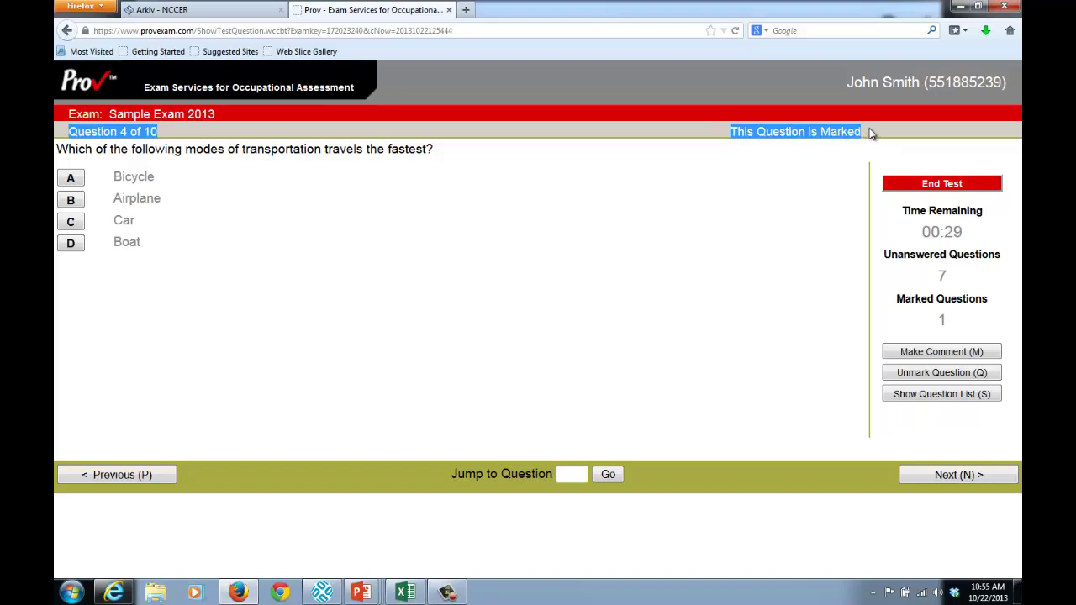
{"action": "left_click", "coordinate": [870, 130]}
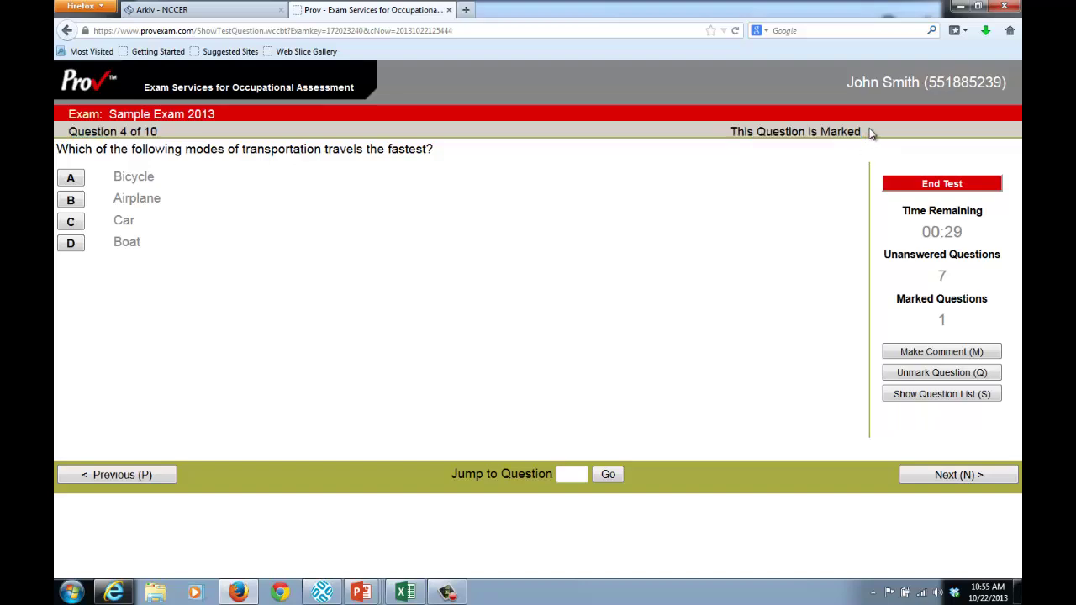
{"action": "left_click", "coordinate": [976, 475]}
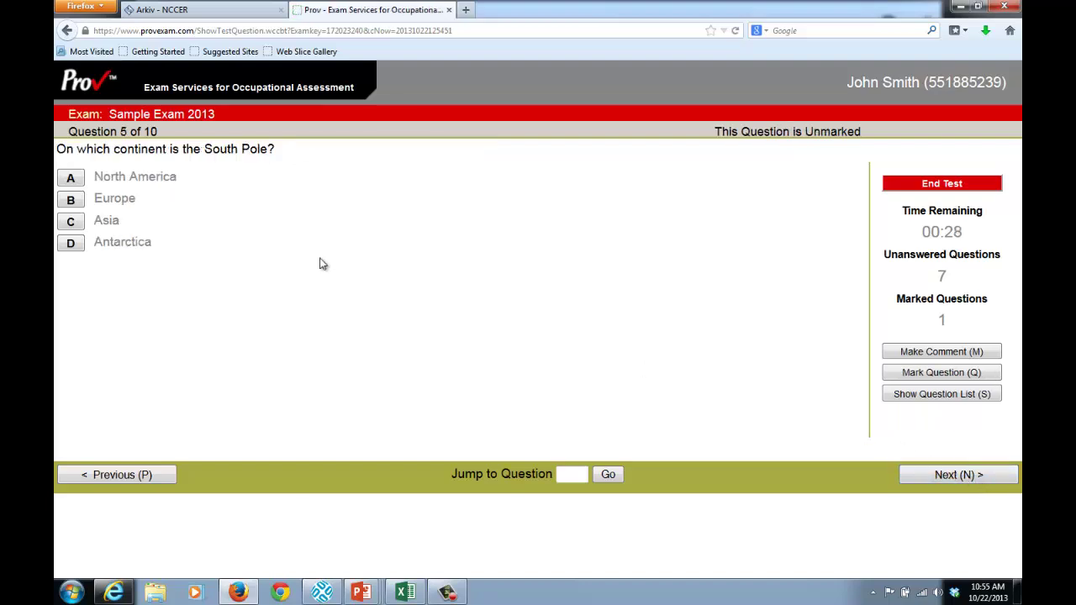
{"action": "left_click", "coordinate": [114, 243]}
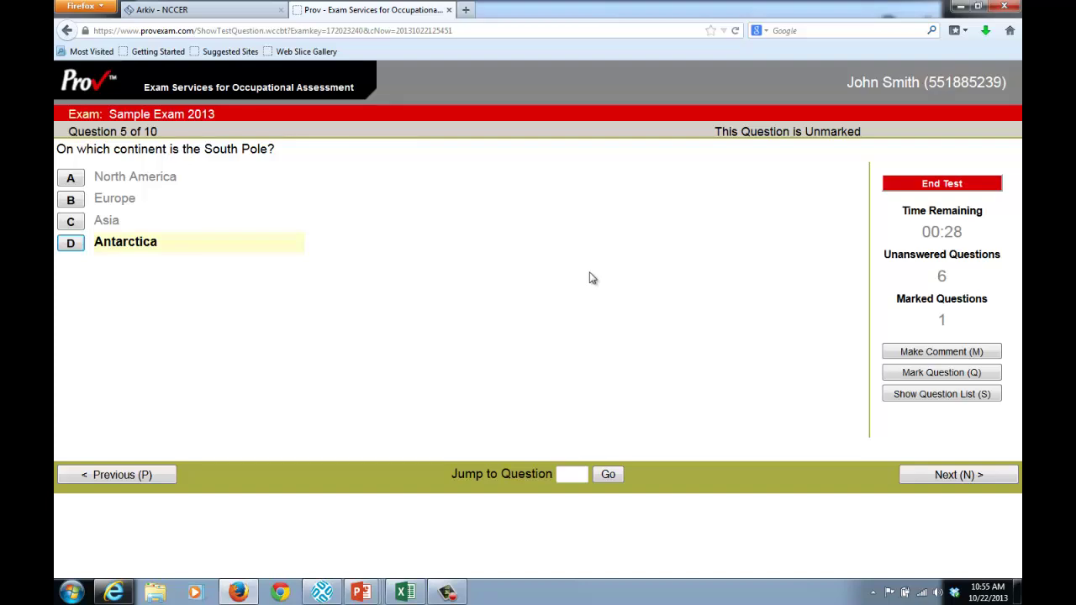
Comment on question 5 with reason 'No correct answer available' and text 'The south pole doesn't really exist'
{"action": "left_click", "coordinate": [920, 352]}
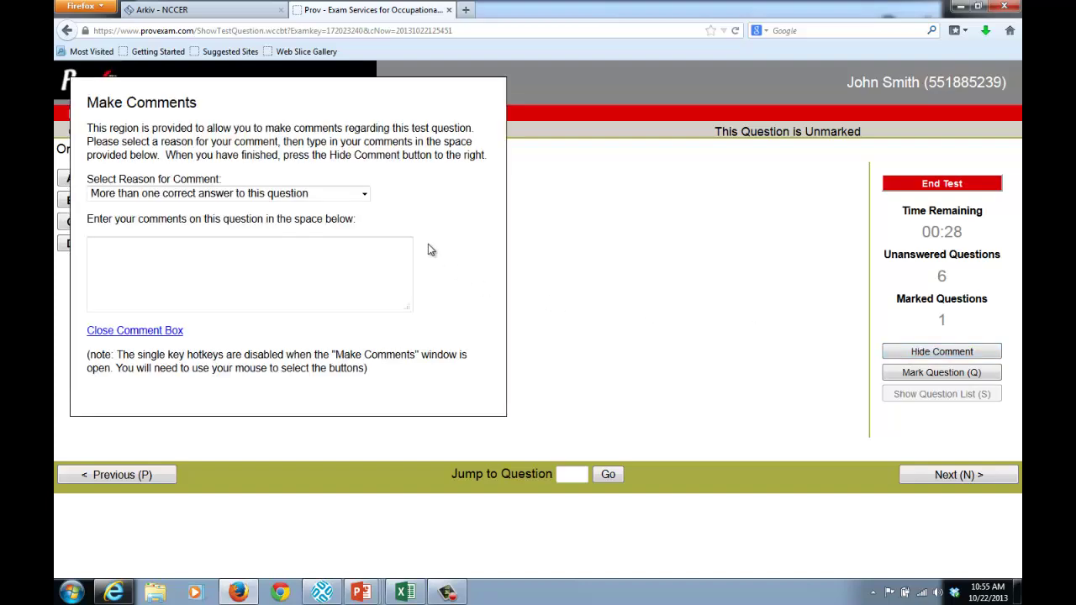
{"action": "left_click", "coordinate": [364, 193]}
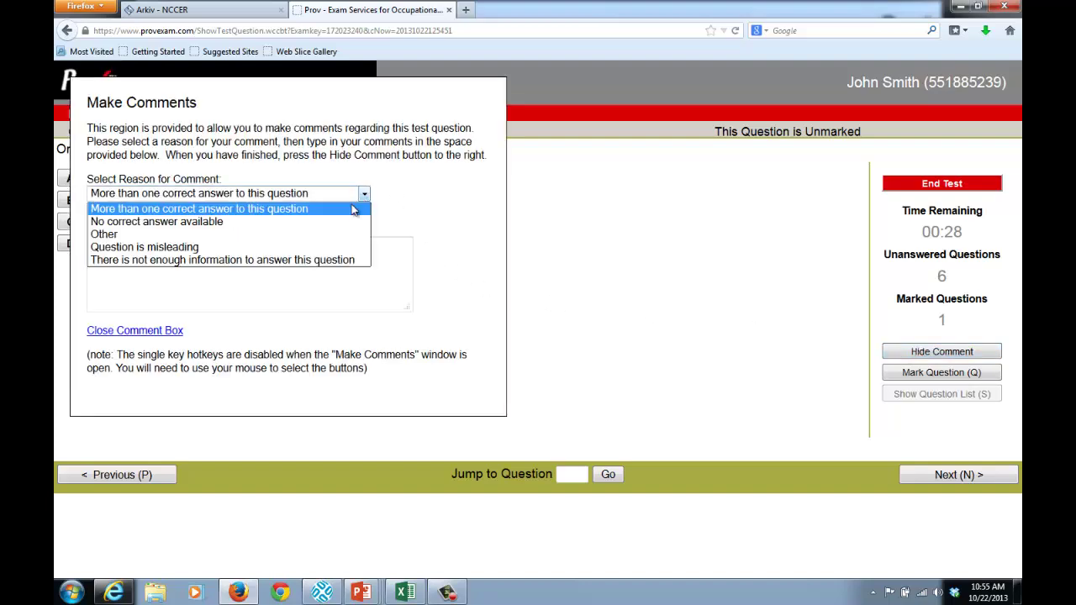
{"action": "left_click", "coordinate": [343, 222]}
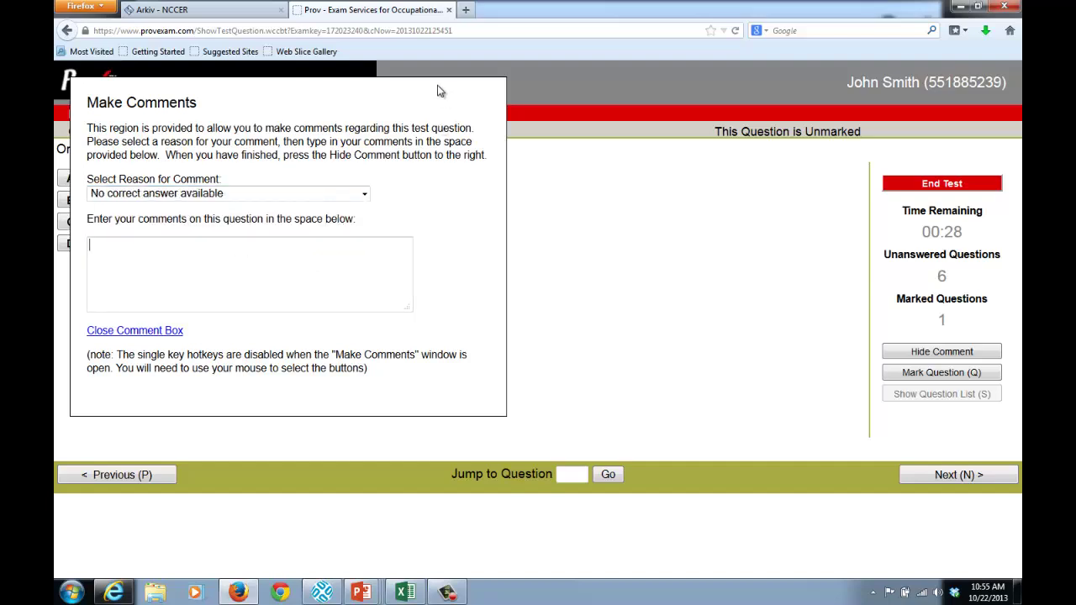
{"action": "type", "text": "The south pole doesn't r"}
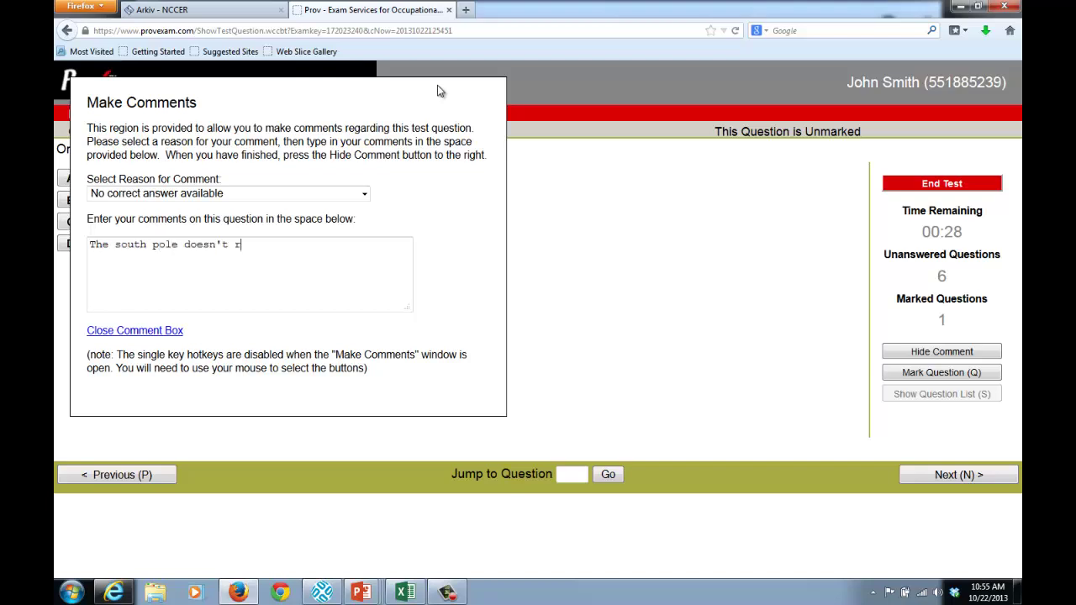
{"action": "type", "text": "eally exist."}
Close the comment box and advance to question 6
{"action": "left_click", "coordinate": [159, 333]}
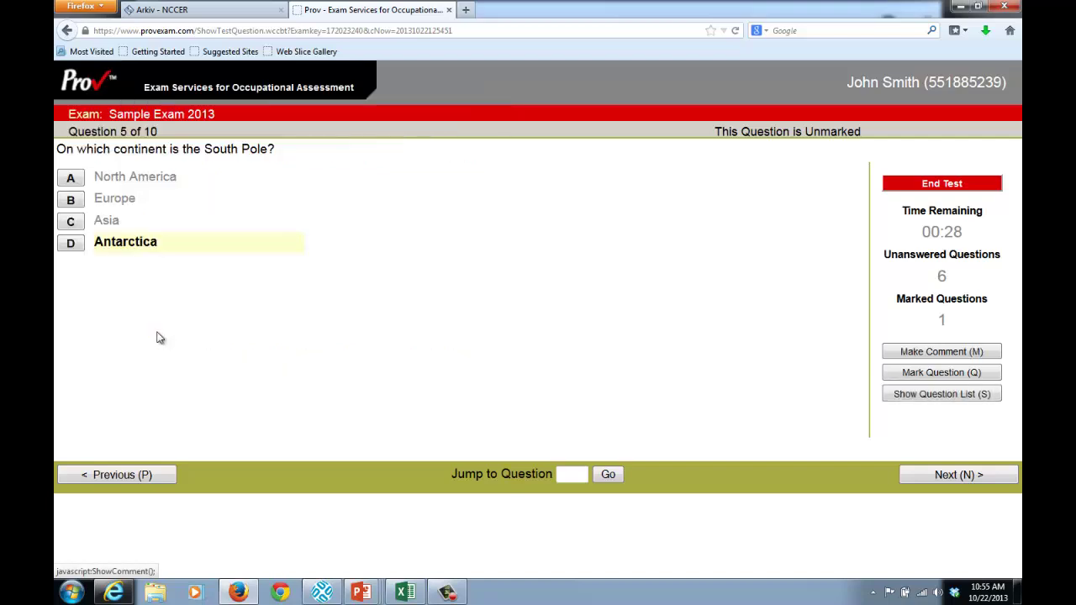
{"action": "left_click", "coordinate": [997, 476]}
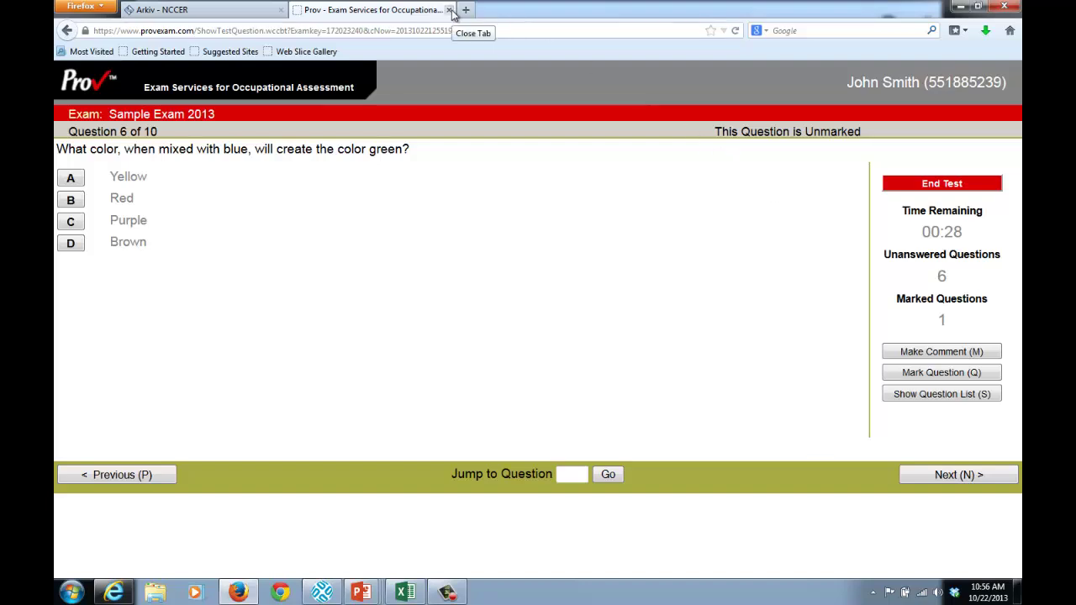
Close the exam tab, log back into Arkiv, and choose the Give Tests responsibility
{"action": "left_click", "coordinate": [450, 10]}
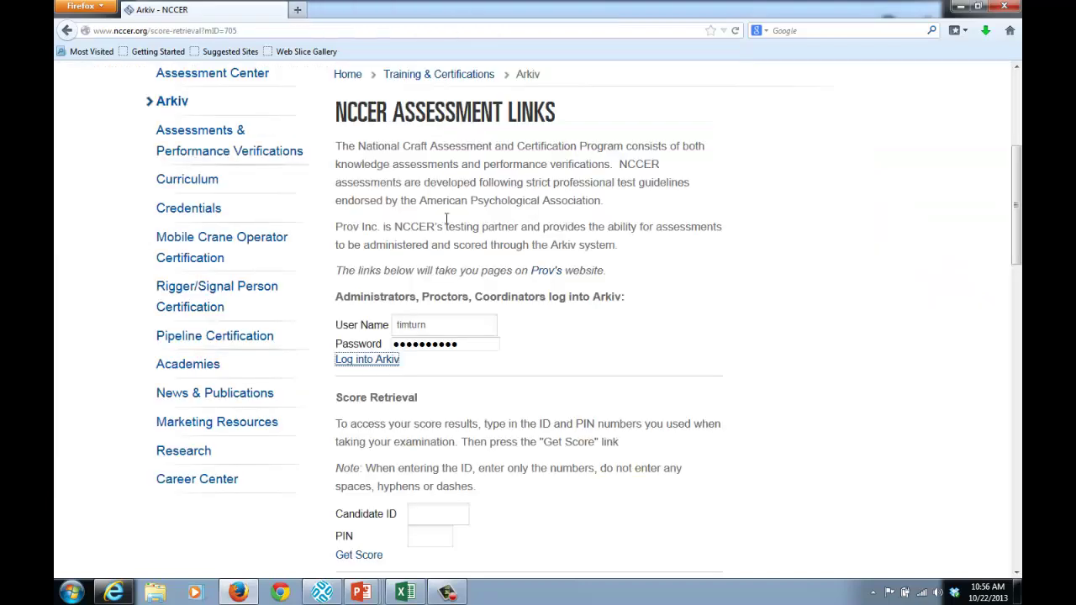
{"action": "left_click", "coordinate": [366, 362]}
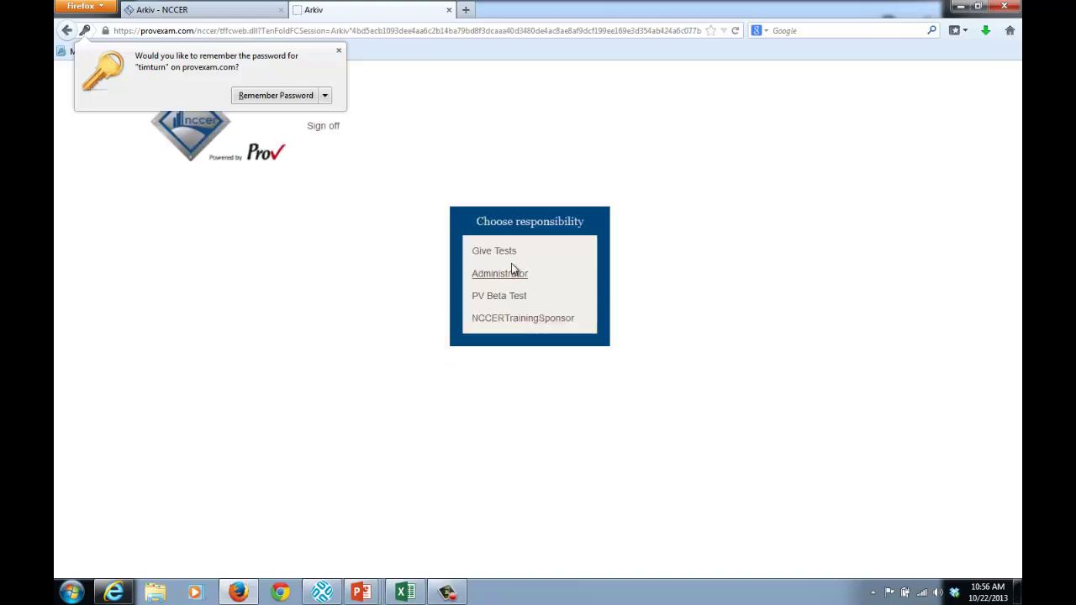
{"action": "left_click", "coordinate": [502, 257]}
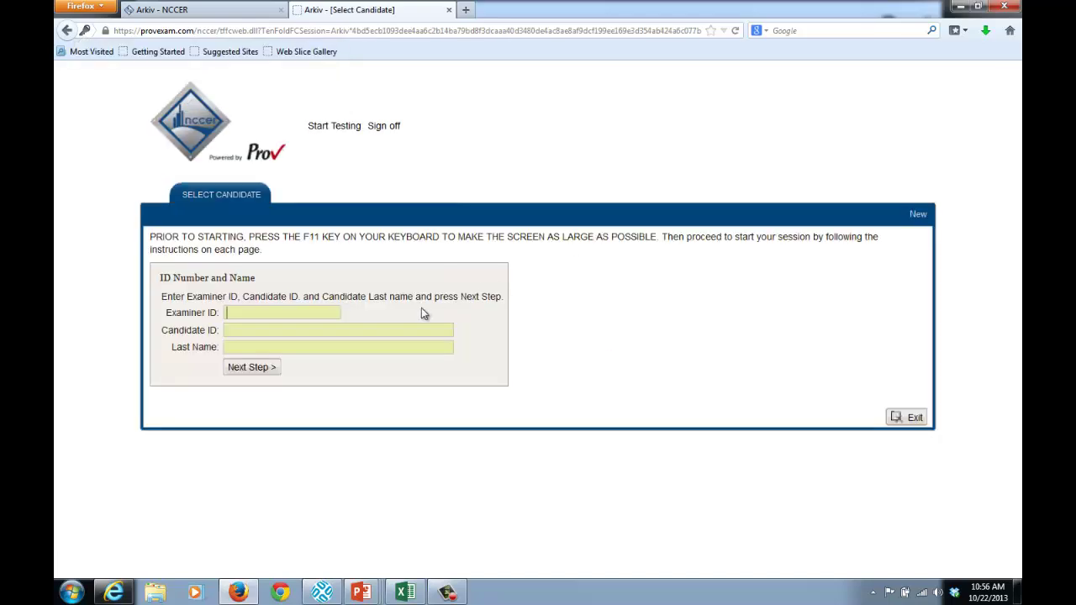
Enter the examiner ID, candidate ID and candidate's last name, and submit the lookup
{"action": "type", "text": "1234567"}
{"action": "key", "text": "Tab"}
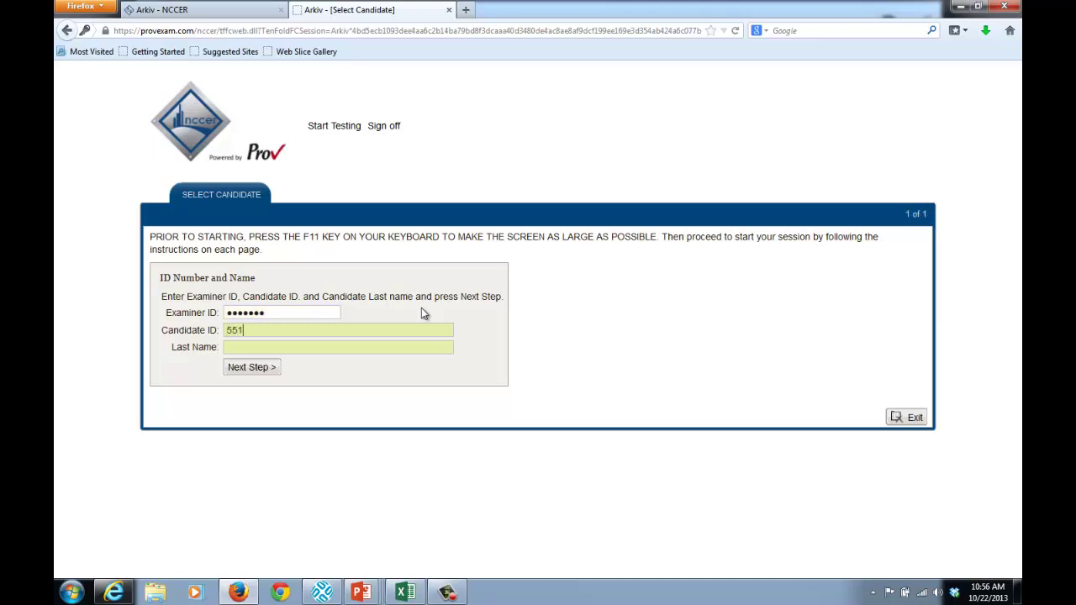
{"action": "key", "text": "Tab"}
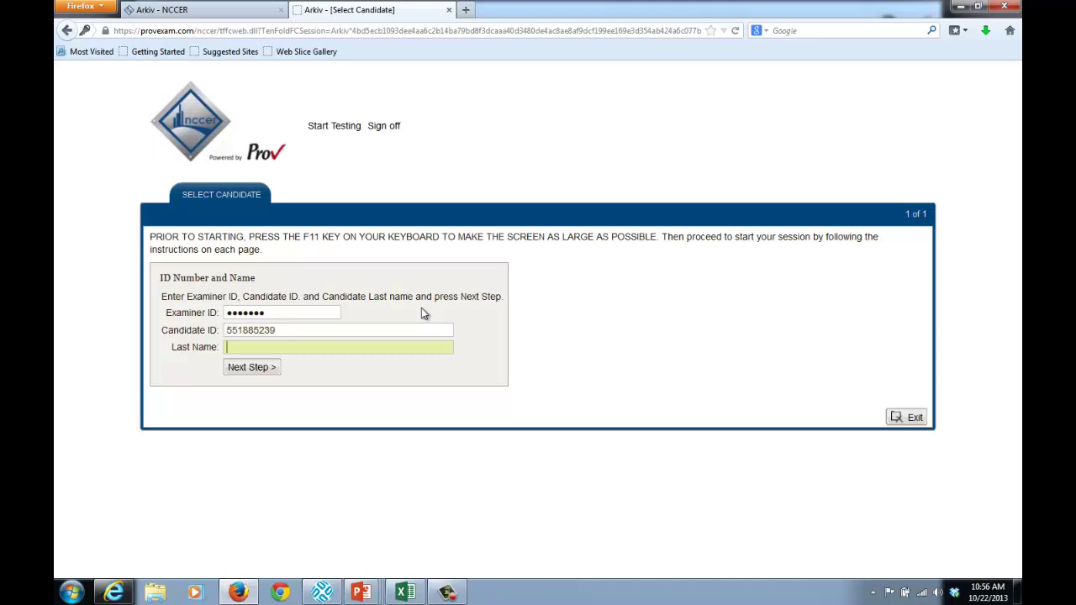
{"action": "type", "text": "Smith"}
{"action": "left_click", "coordinate": [268, 371]}
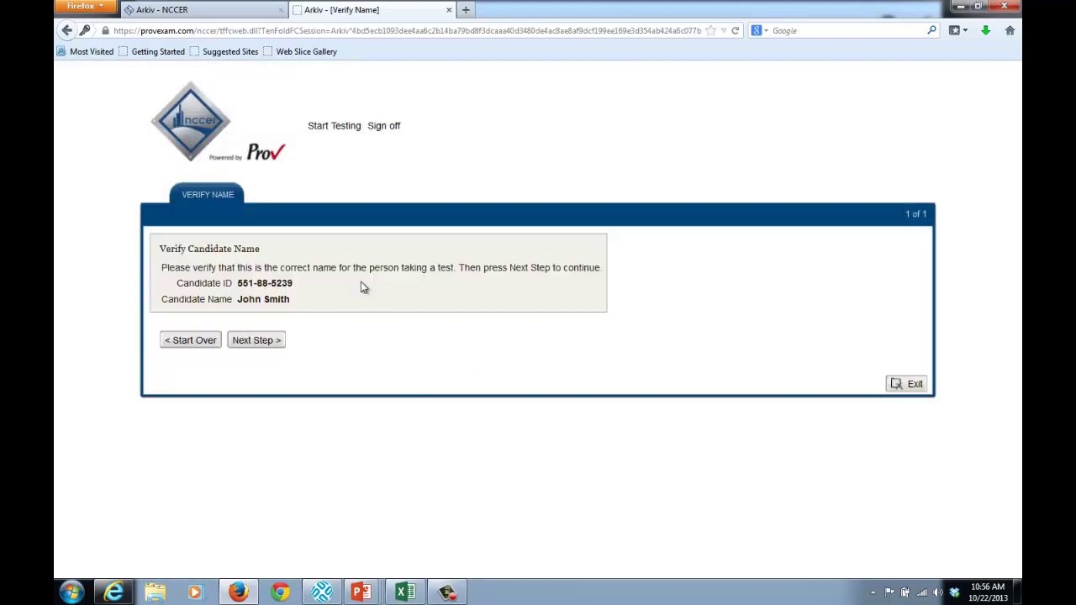
Confirm the candidate's name and resume Sample Exam 2013 at Question 6
{"action": "left_click", "coordinate": [282, 341]}
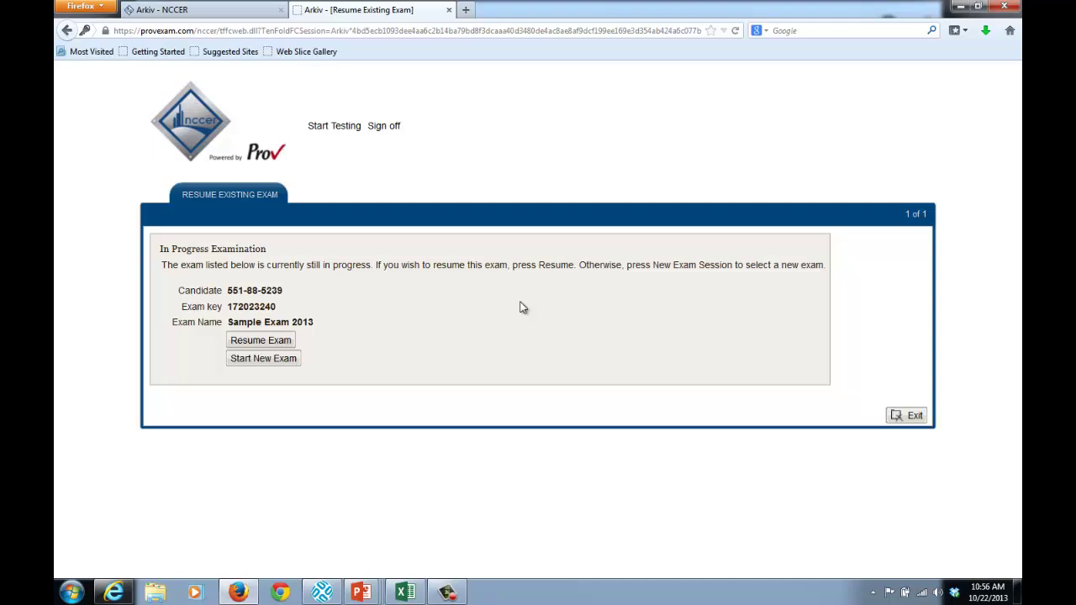
{"action": "left_click", "coordinate": [276, 341]}
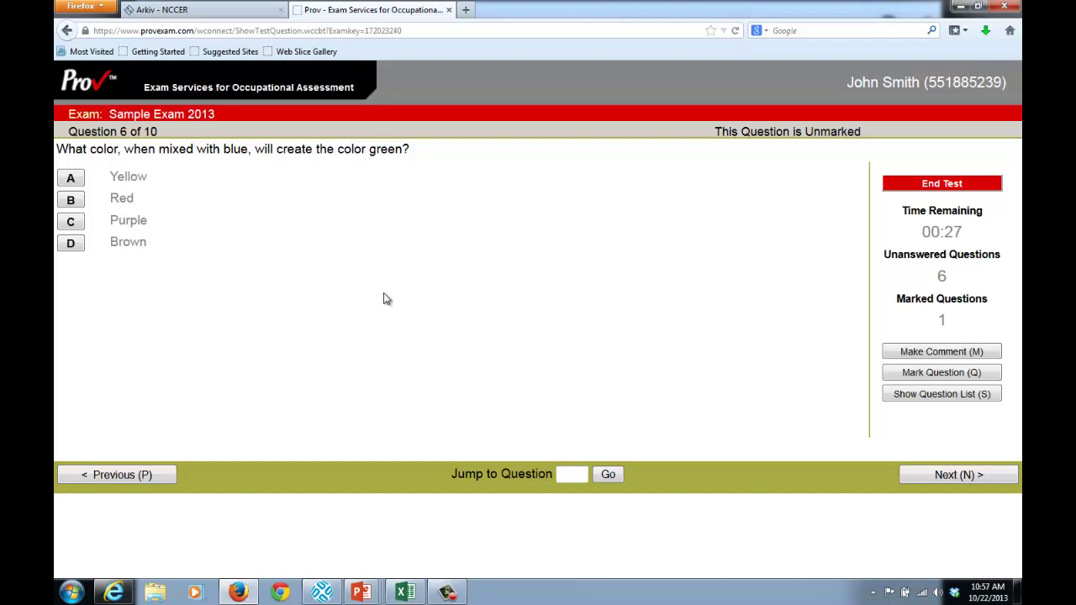
Step back through questions 5, 4, 3 and 2 to Question 1, answered Koala
{"action": "left_click", "coordinate": [138, 475]}
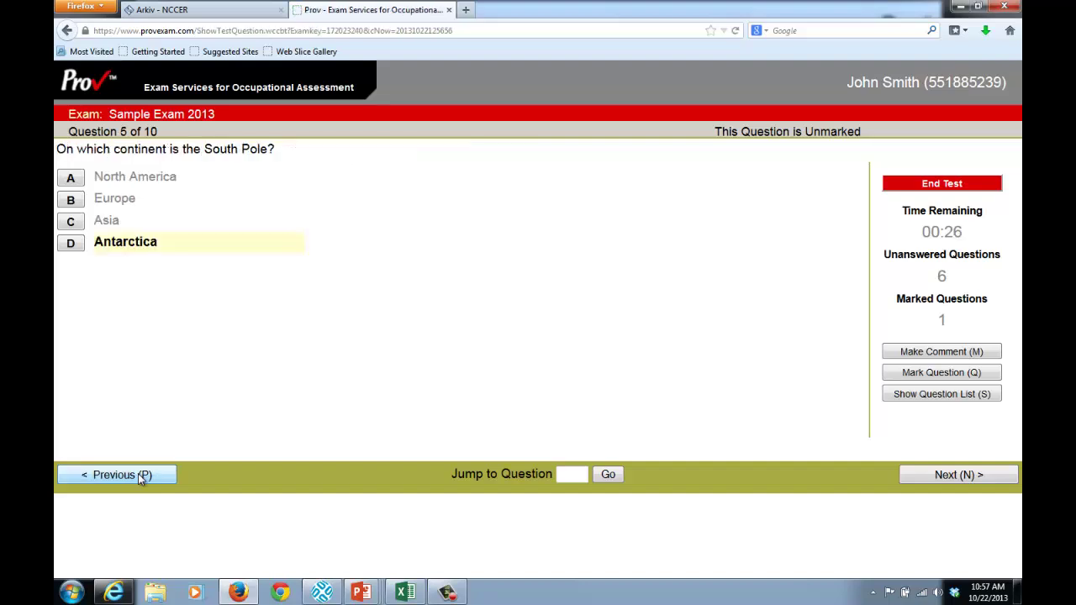
{"action": "left_click", "coordinate": [138, 475]}
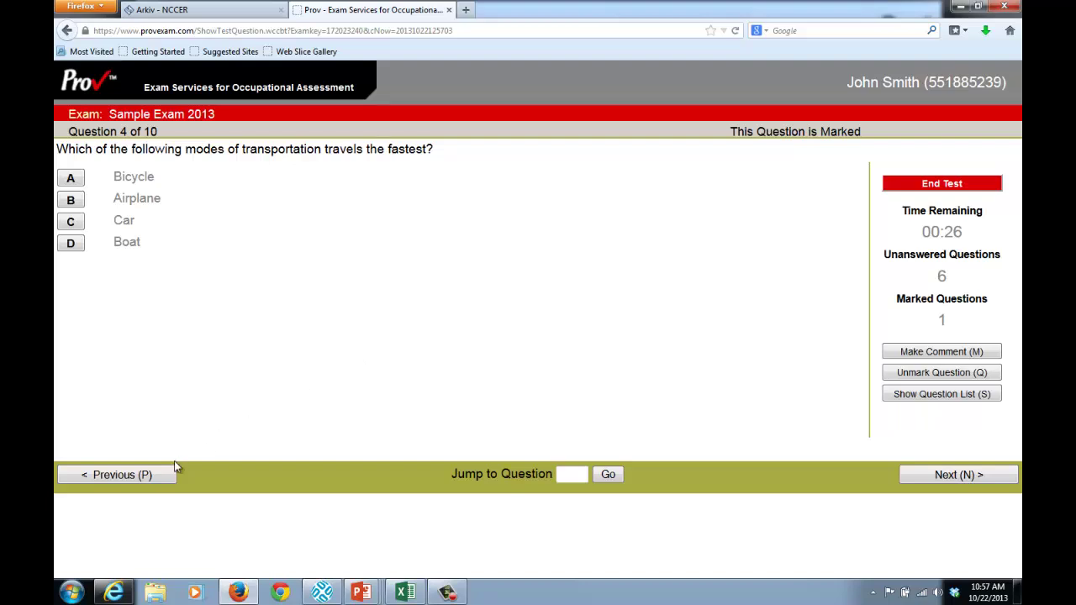
{"action": "left_click", "coordinate": [140, 476]}
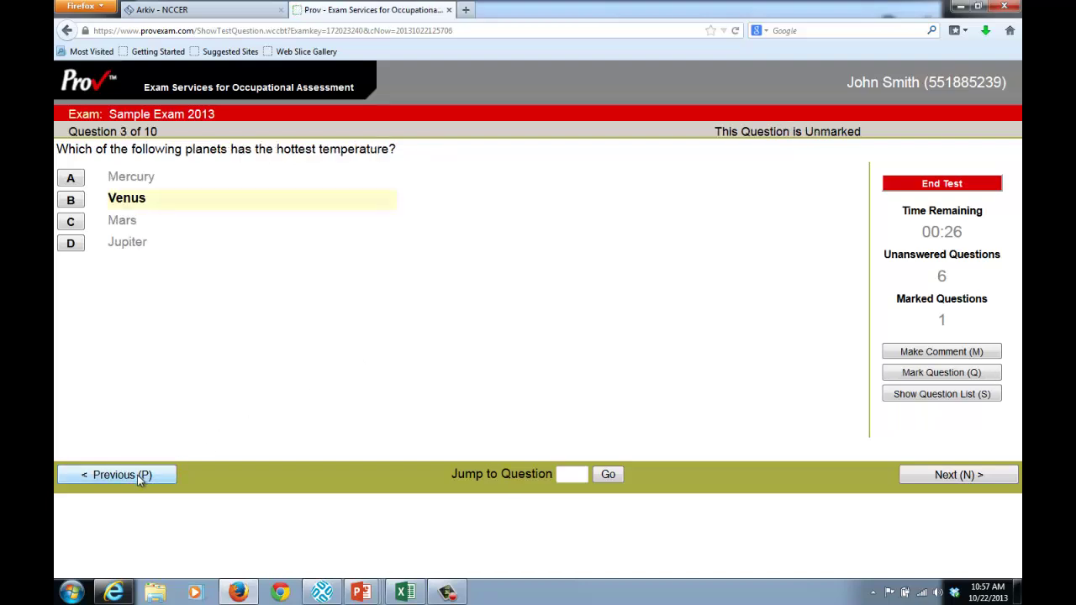
{"action": "left_click", "coordinate": [139, 476]}
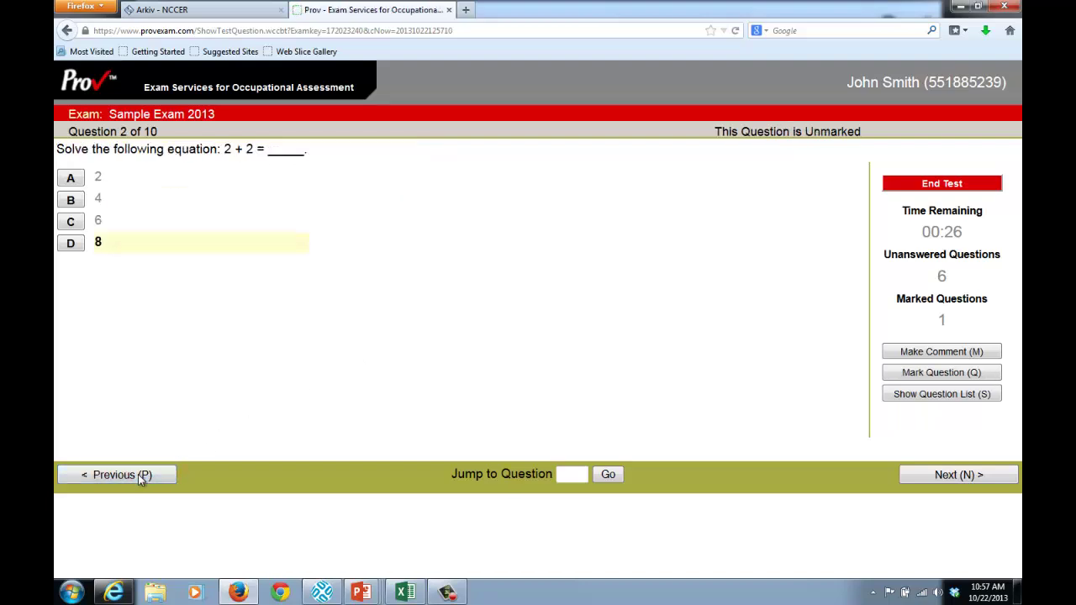
{"action": "left_click", "coordinate": [138, 474]}
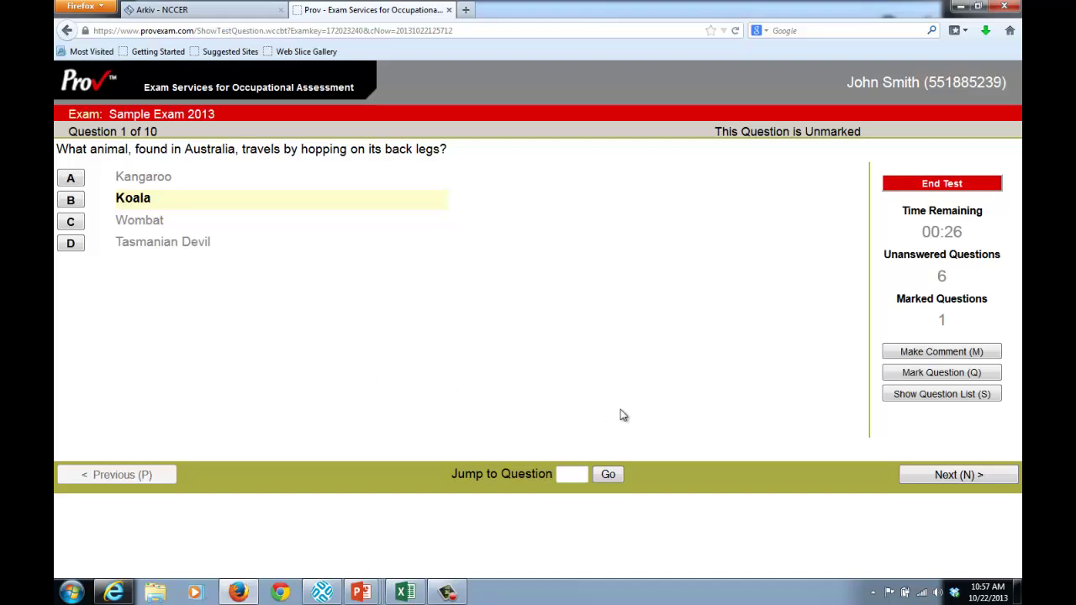
Jump straight to the marked, unanswered Question 4 from the question list
{"action": "left_click", "coordinate": [916, 395]}
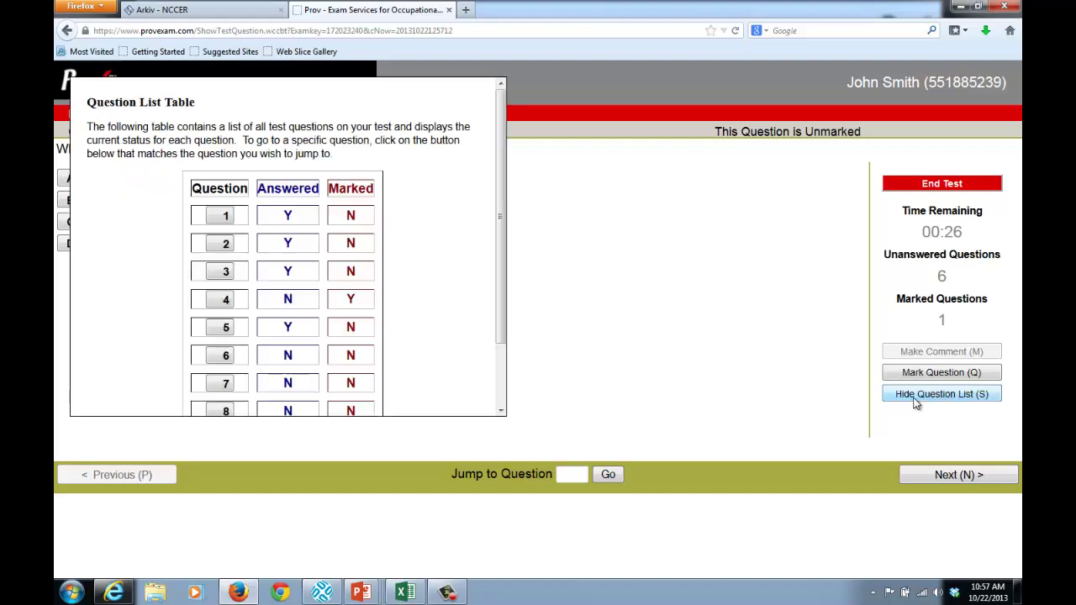
{"action": "left_click_drag", "start_coordinate": [504, 165], "coordinate": [502, 231]}
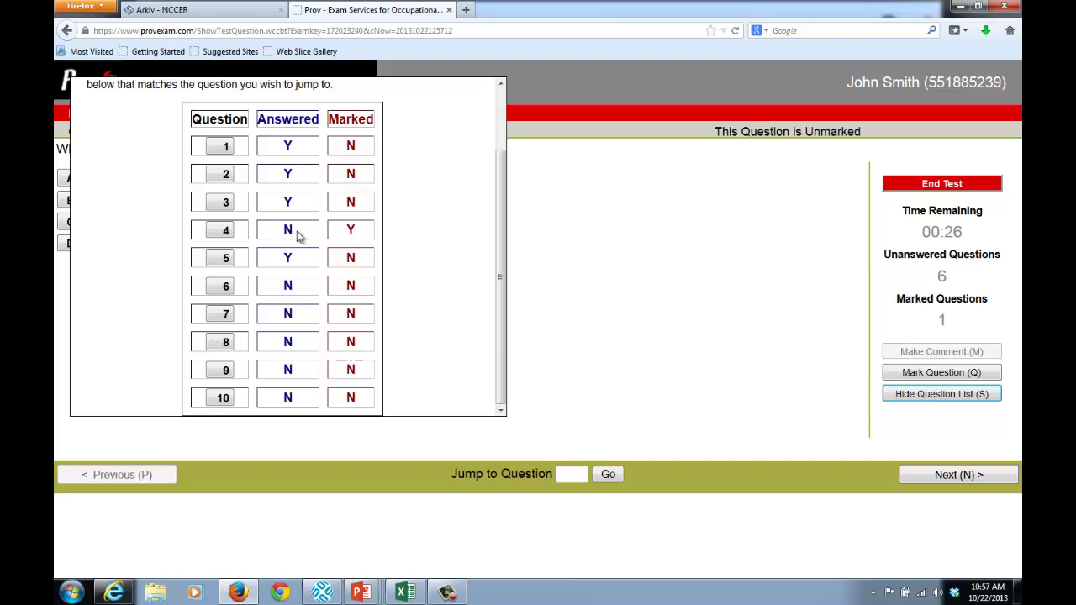
{"action": "left_click", "coordinate": [222, 232]}
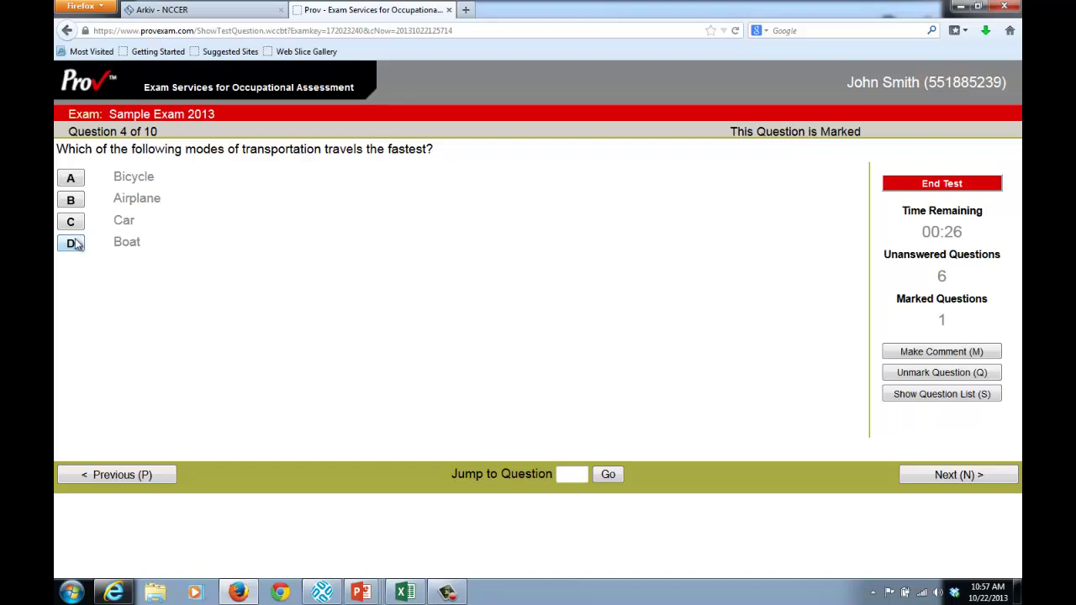
Answer question 4 with Airplane and question 6 with Purple
{"action": "left_click", "coordinate": [74, 201]}
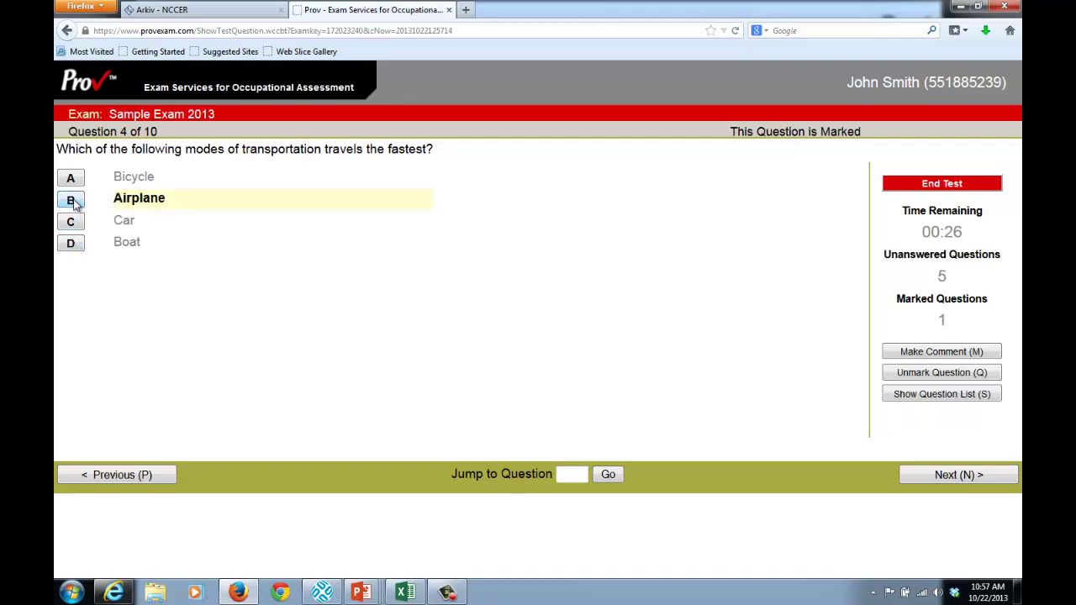
{"action": "left_click", "coordinate": [963, 476]}
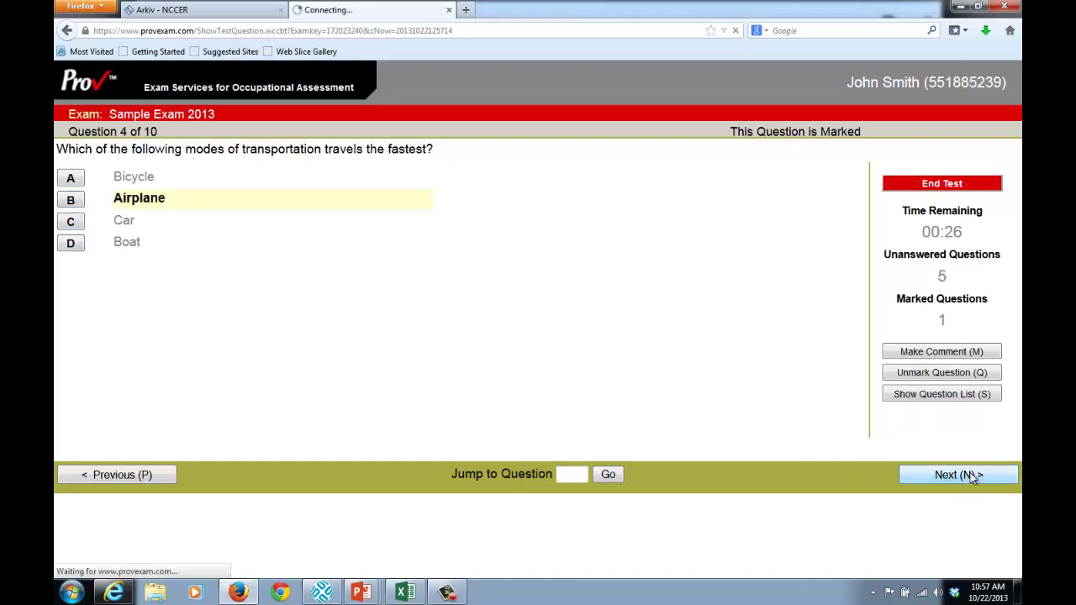
{"action": "left_click", "coordinate": [973, 476]}
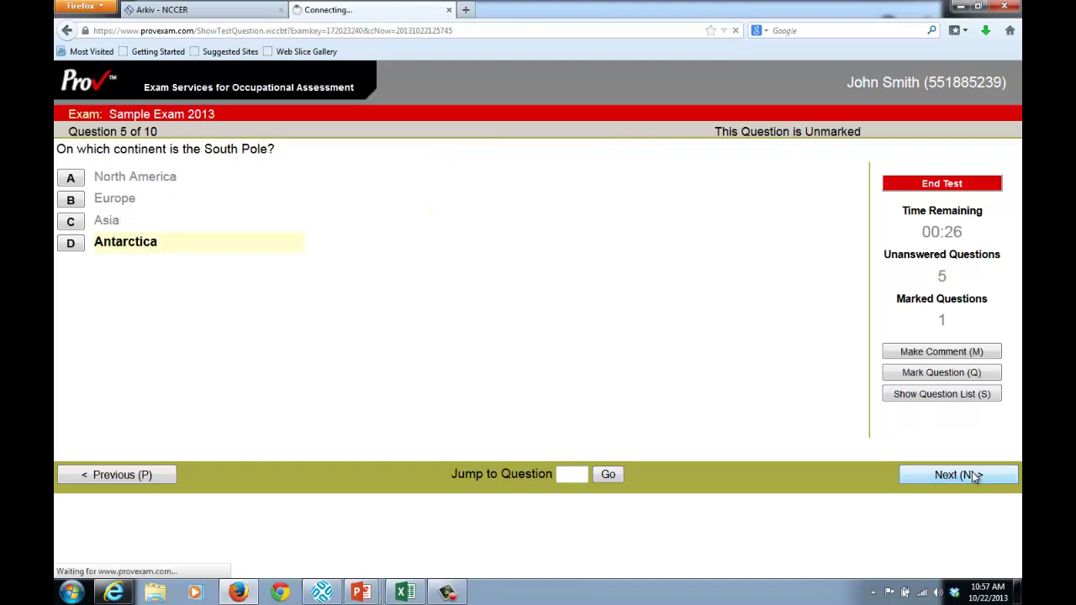
{"action": "left_click", "coordinate": [74, 222]}
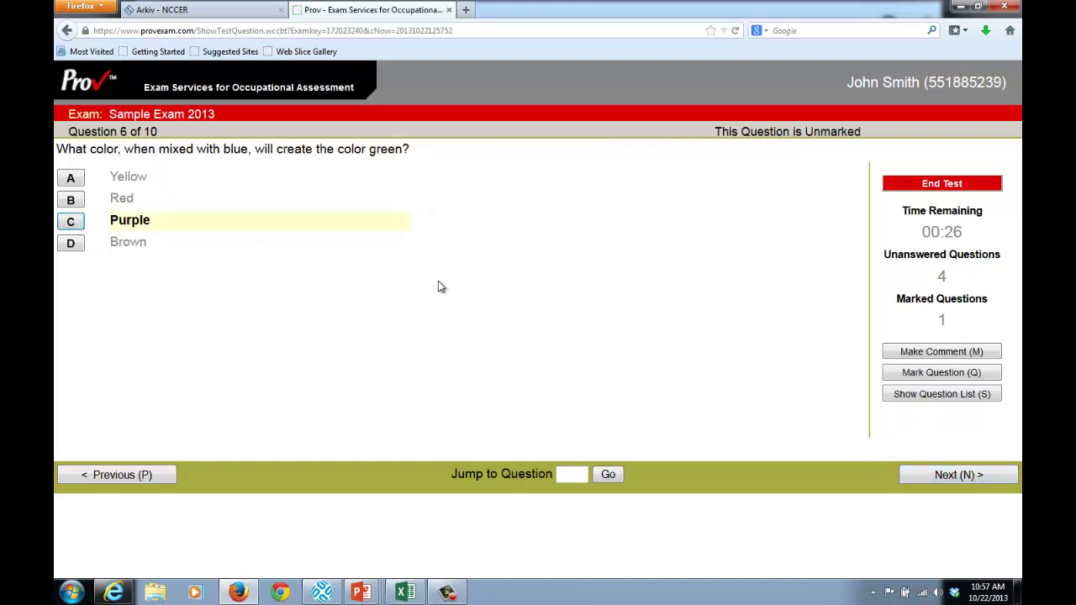
Answer question 7 with Jupiter and question 8 with A, the soccer ball
{"action": "left_click", "coordinate": [944, 476]}
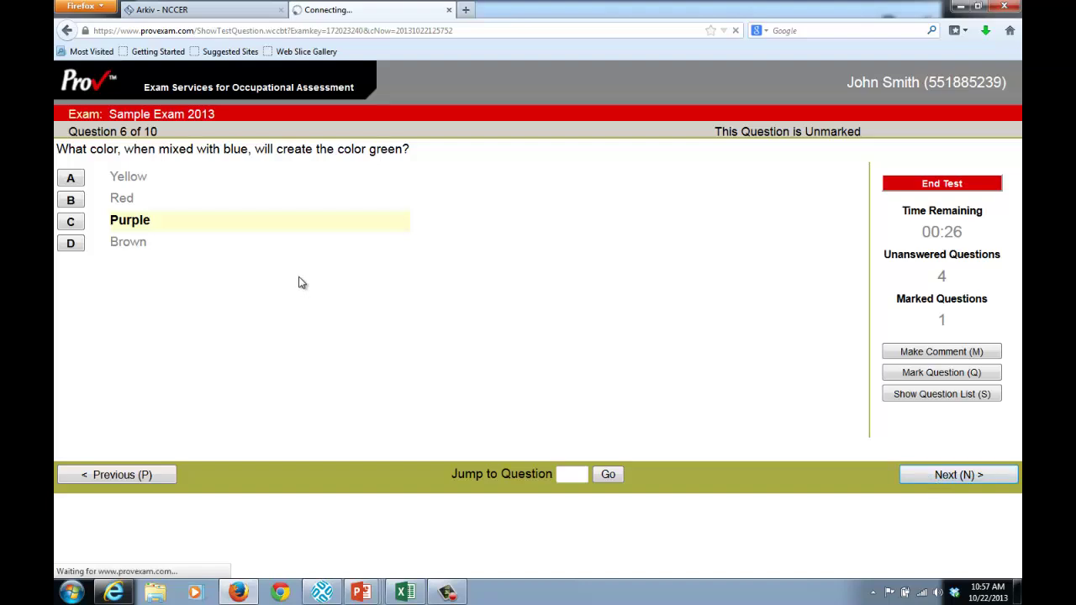
{"action": "left_click", "coordinate": [72, 202]}
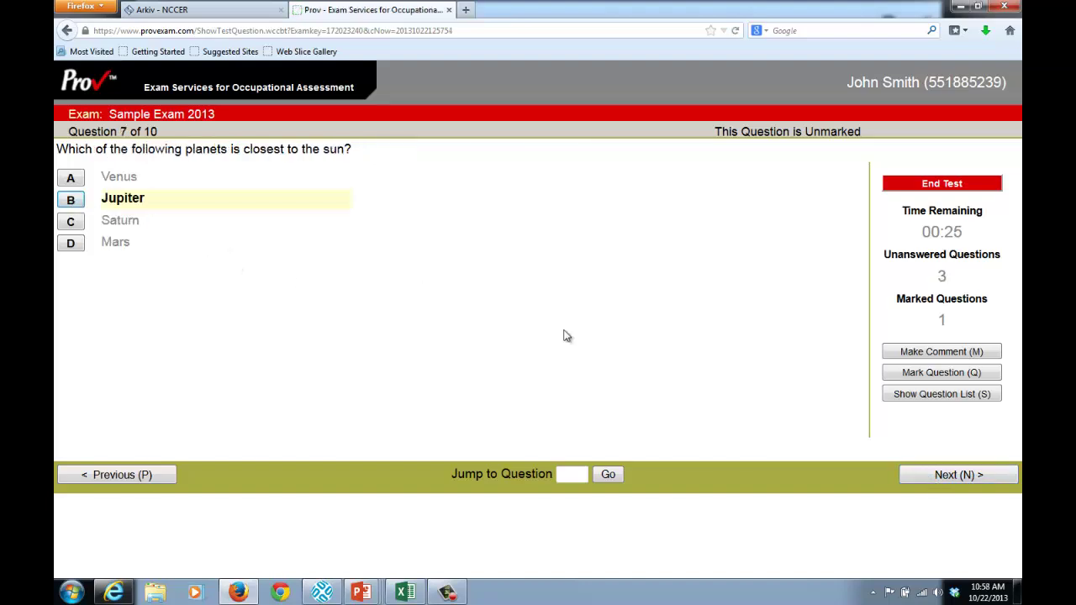
{"action": "left_click", "coordinate": [938, 480]}
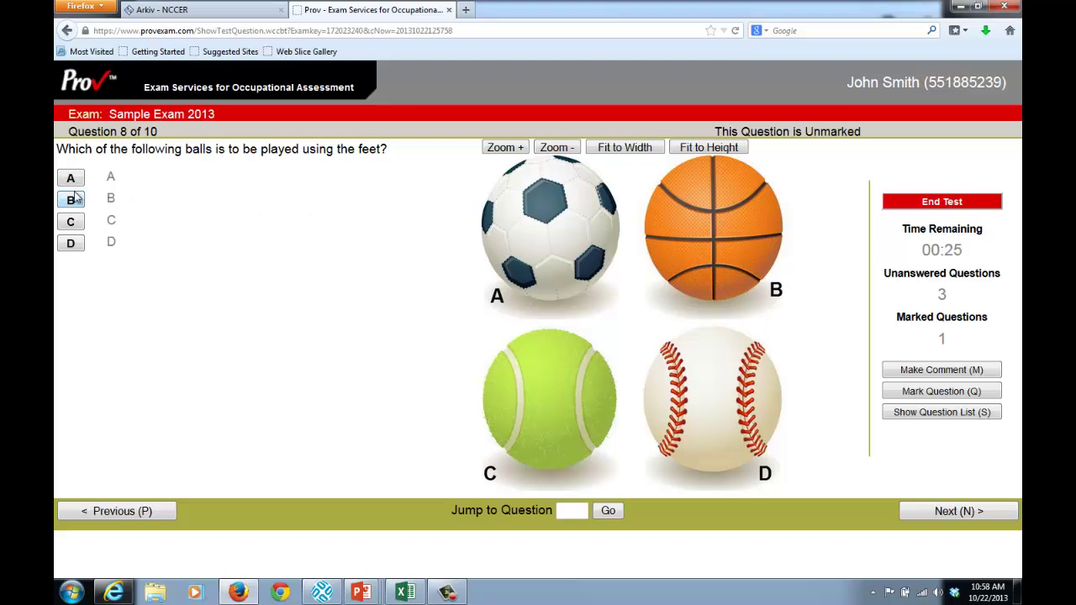
{"action": "left_click", "coordinate": [82, 223]}
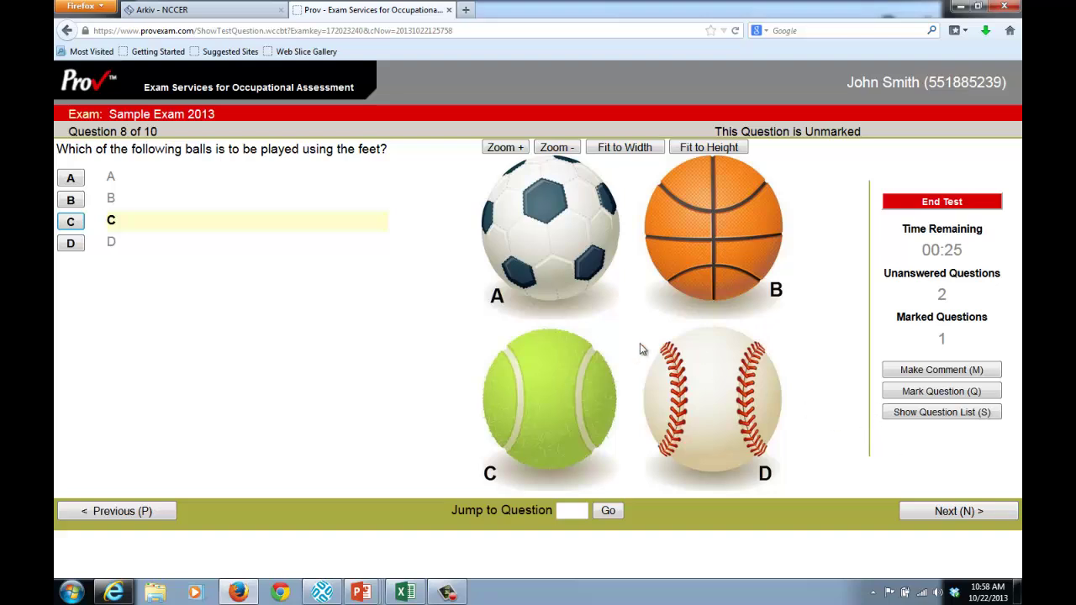
{"action": "left_click", "coordinate": [75, 179]}
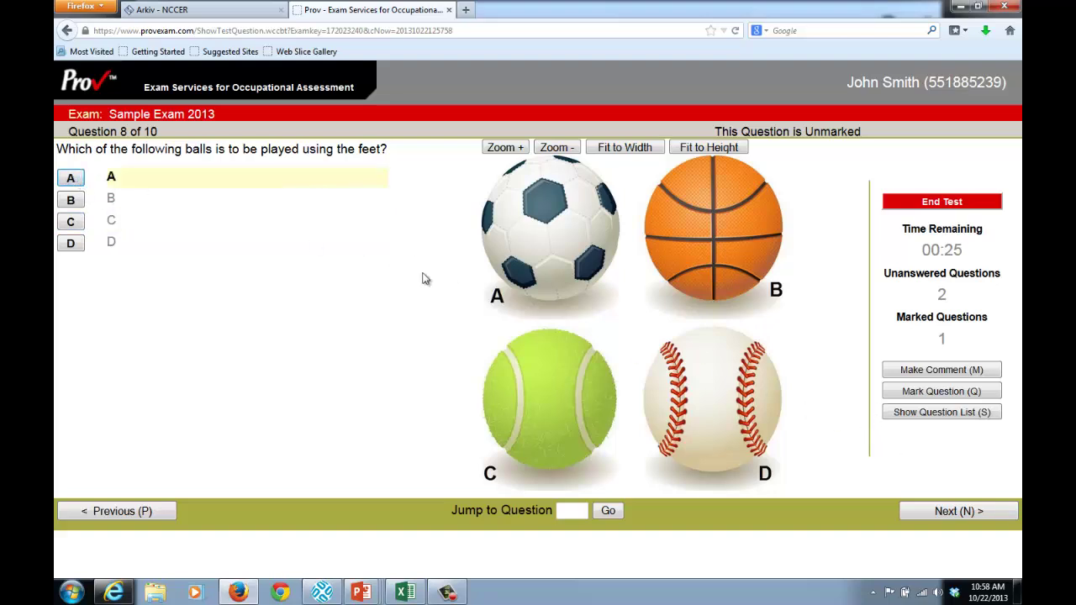
Answer question 9 with North America and question 10 with Rectangle
{"action": "left_click", "coordinate": [989, 518]}
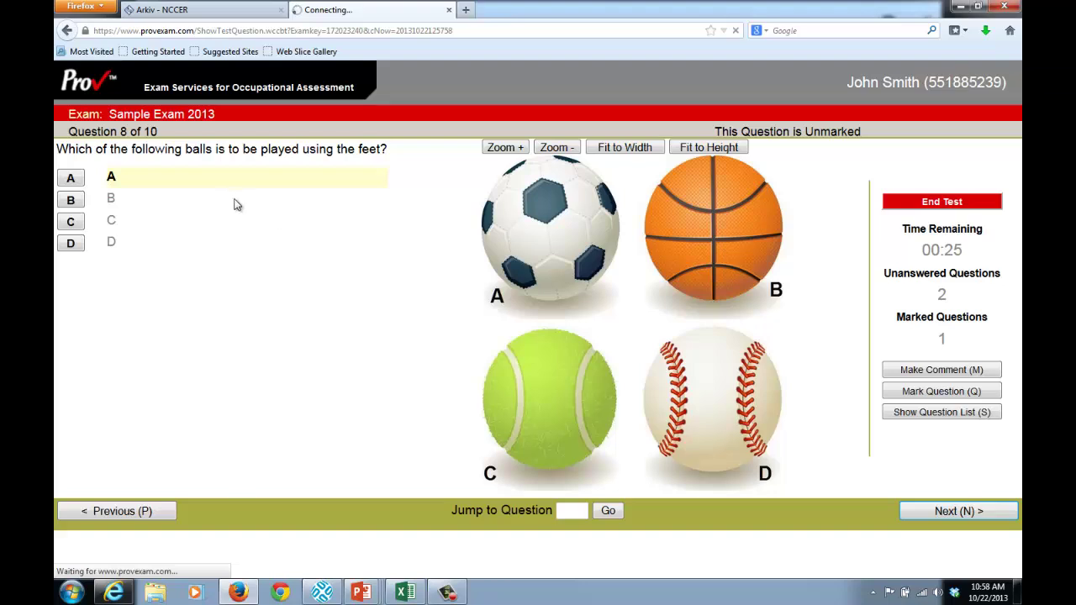
{"action": "left_click", "coordinate": [75, 200]}
{"action": "left_click", "coordinate": [976, 512]}
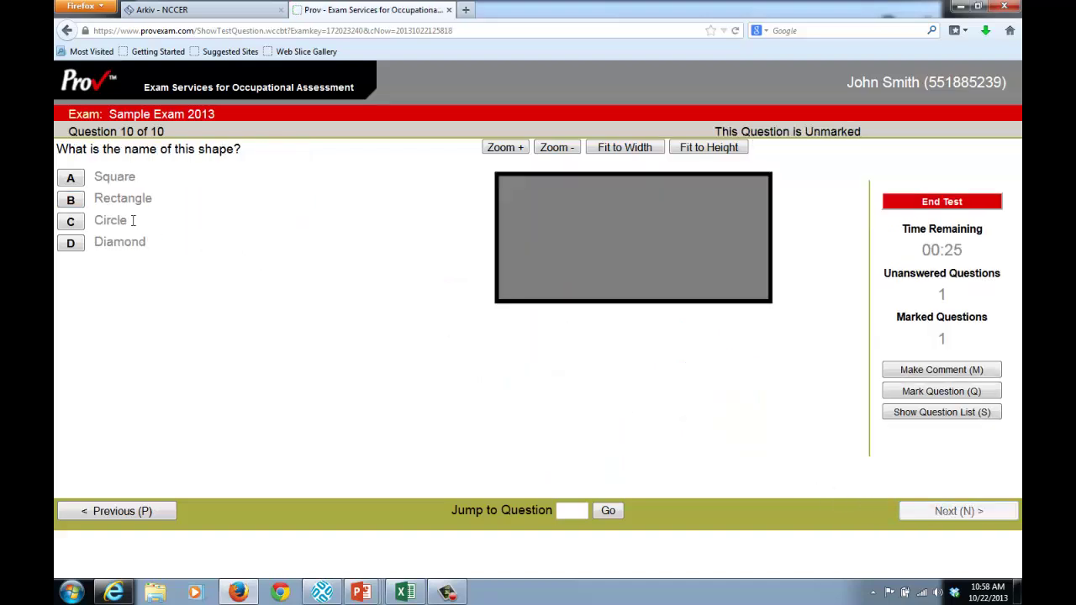
{"action": "left_click", "coordinate": [75, 204]}
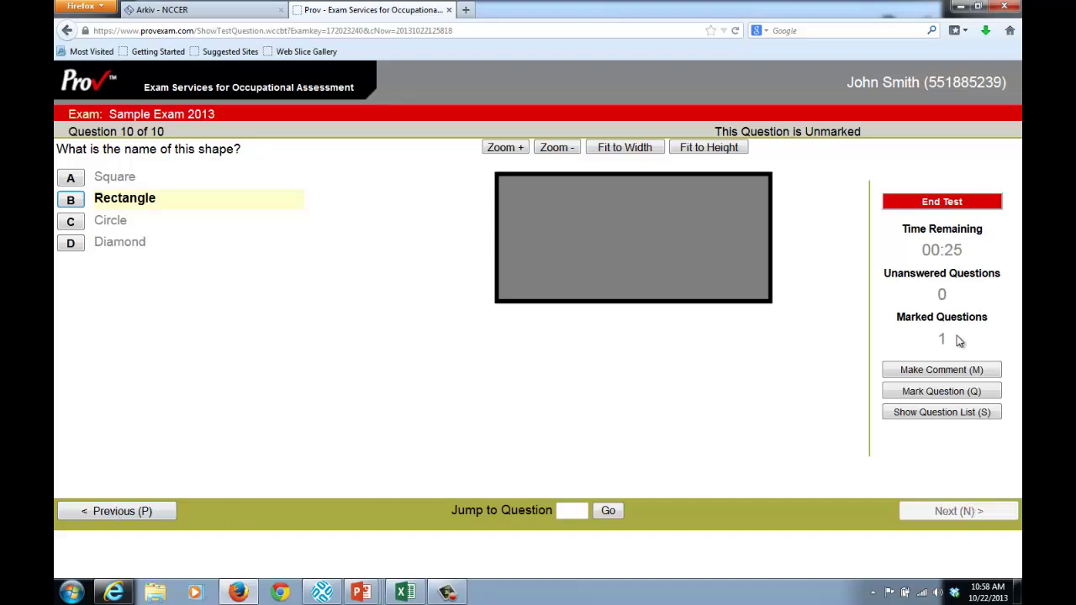
Leave question 10 unmarked, then go to question 4 and remove its review flag
{"action": "left_click", "coordinate": [958, 395]}
{"action": "left_click", "coordinate": [958, 393]}
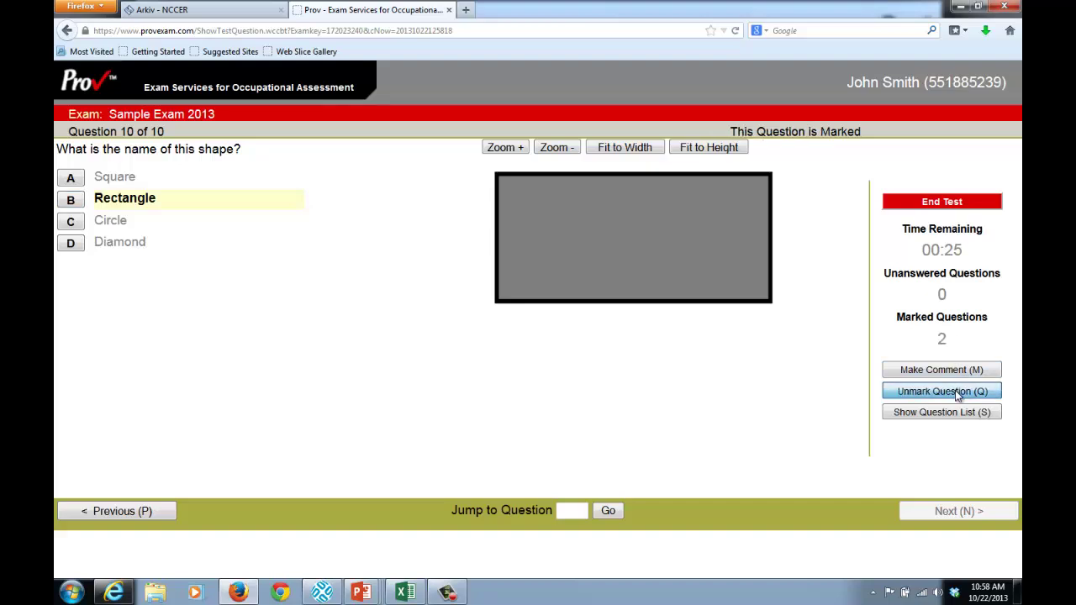
{"action": "left_click", "coordinate": [956, 412]}
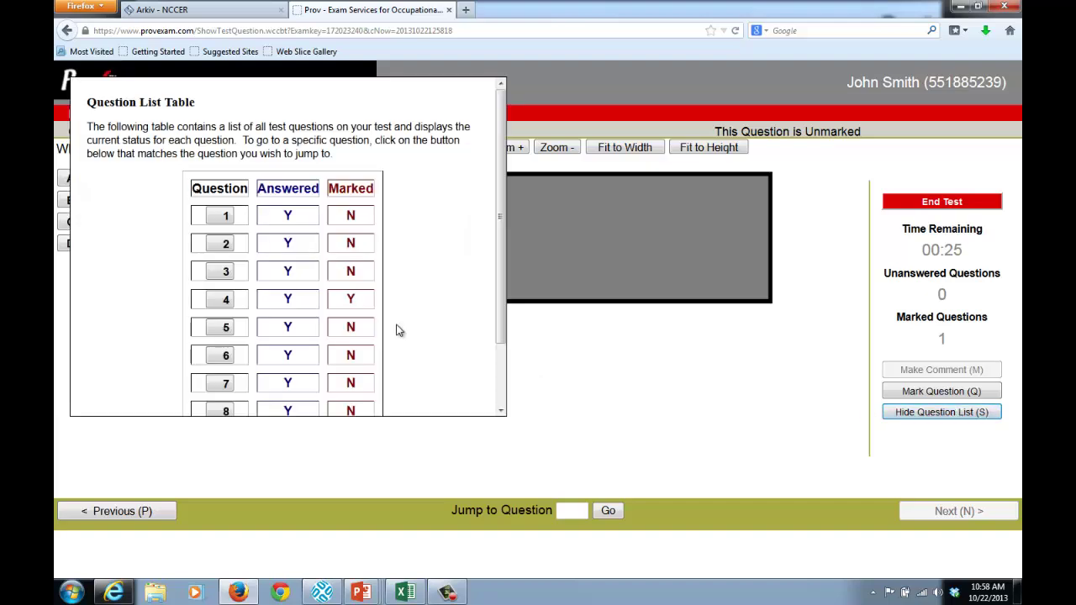
{"action": "left_click", "coordinate": [225, 300]}
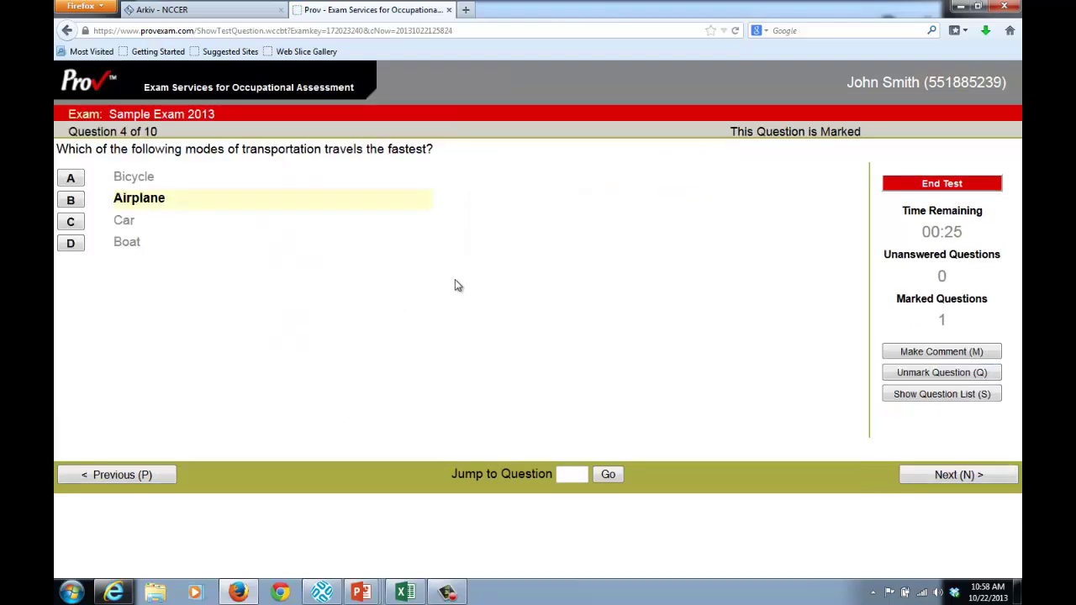
{"action": "left_click", "coordinate": [963, 375]}
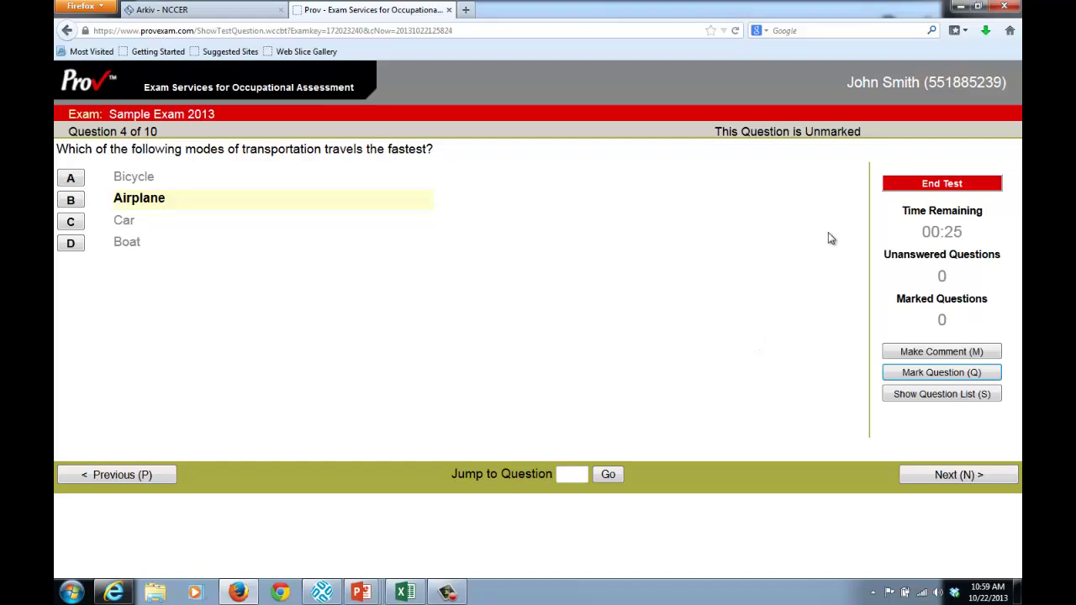
End Sample Exam 2013 and confirm, reaching 'Your Exam is Now Over'
{"action": "left_click", "coordinate": [962, 185]}
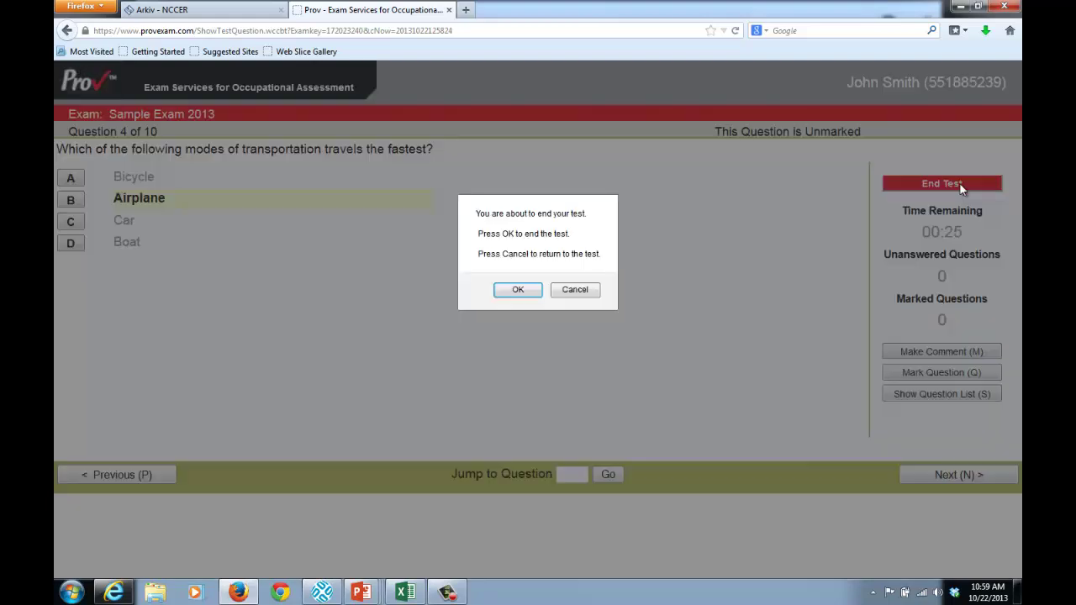
{"action": "left_click", "coordinate": [518, 290]}
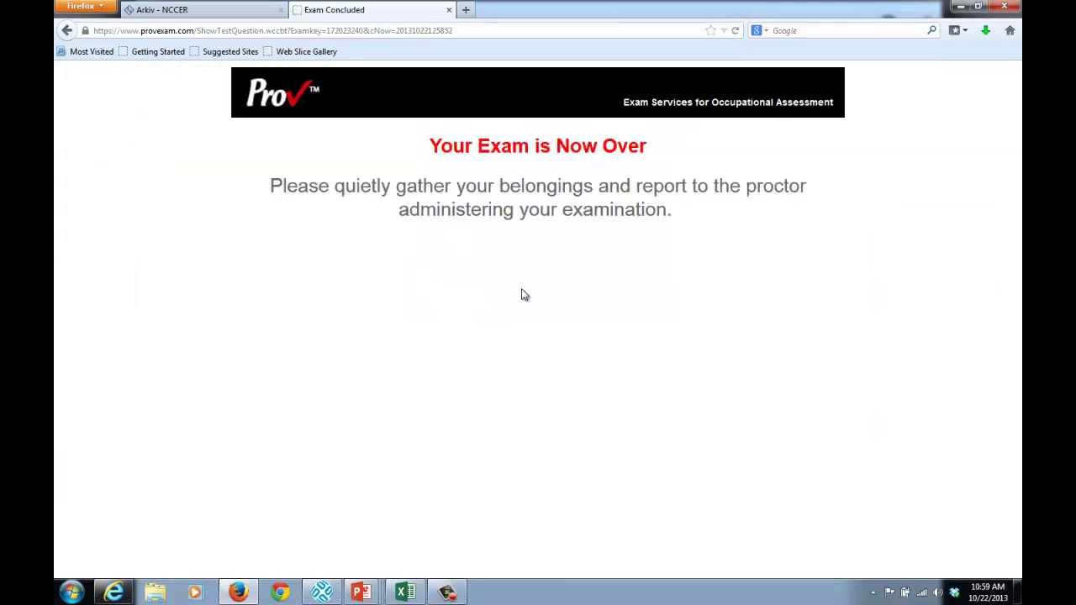